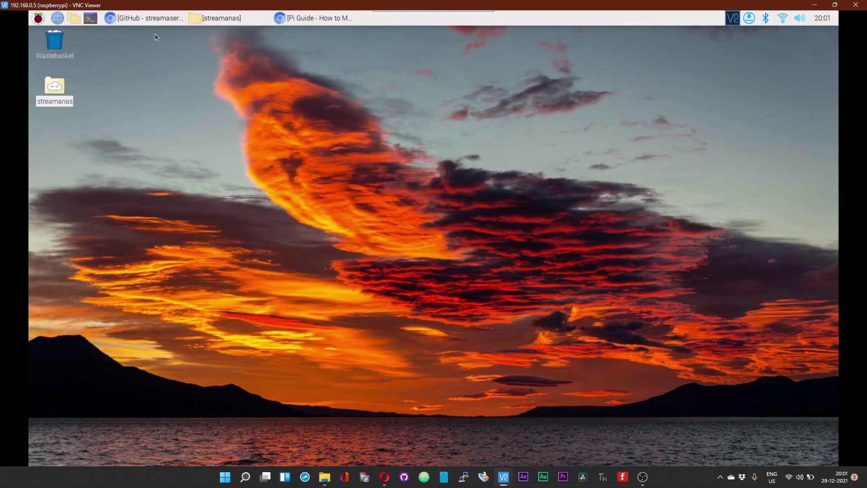
Step: Close the Streama GitHub repository tab in Chromium, keeping the Streama-Rpi-Setup.sh gist open
left_click(158, 23)
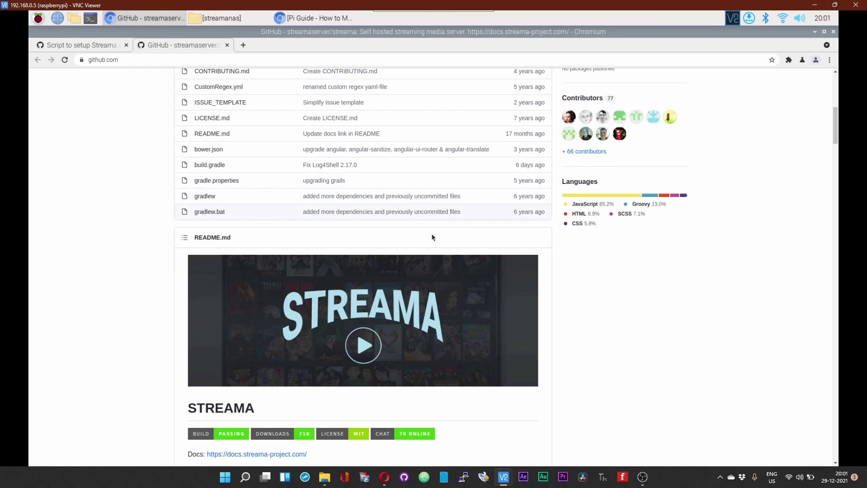
scroll(431, 237, "up", 3)
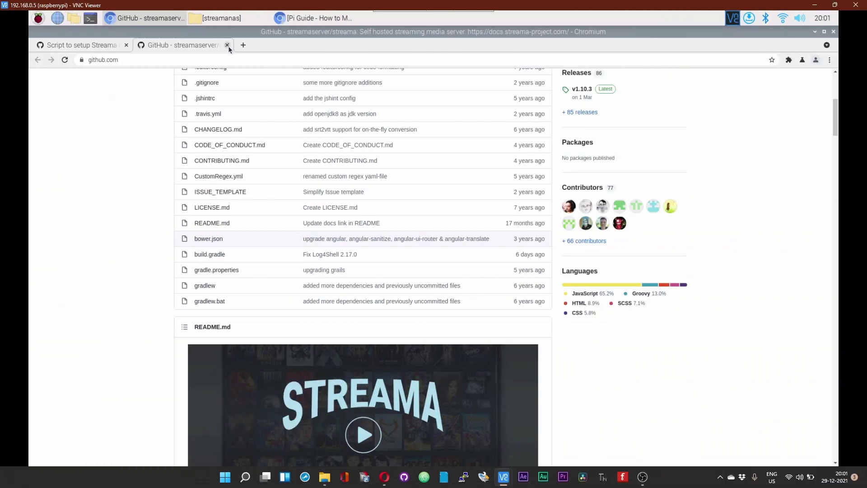
left_click(227, 45)
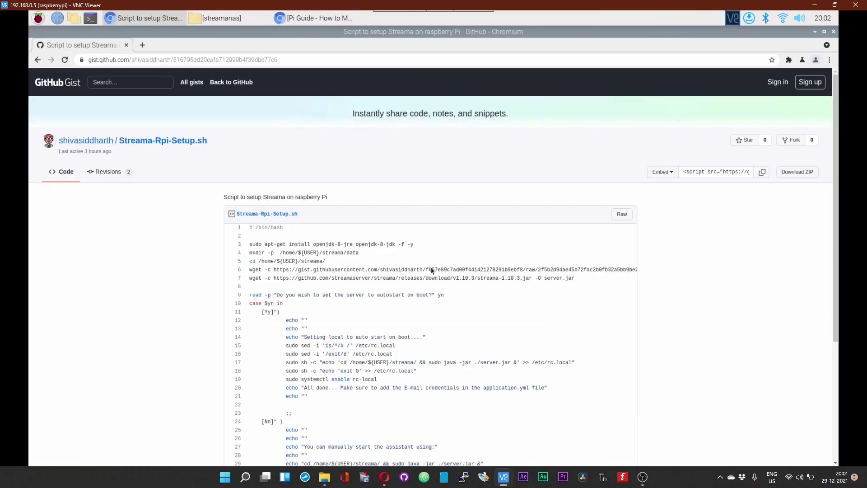
Step: Copy the raw Streama-Rpi-Setup.sh script URL from the gist, then close Chromium
scroll(326, 229, "down", 2)
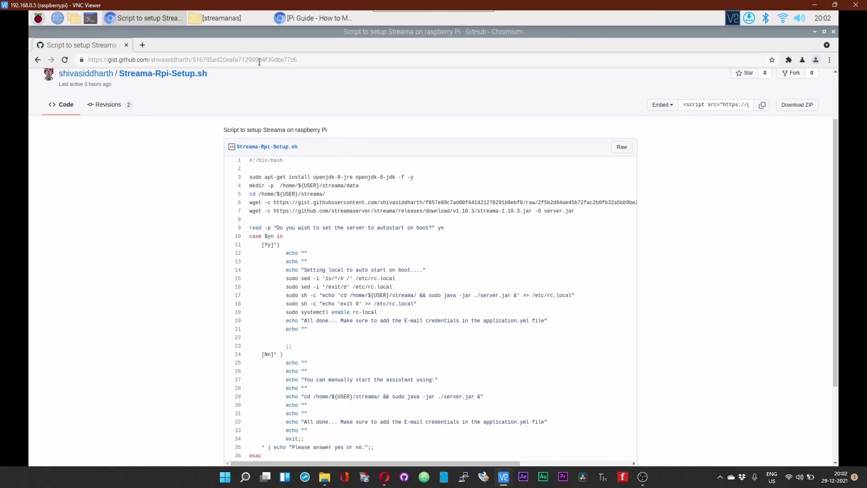
left_click(296, 61)
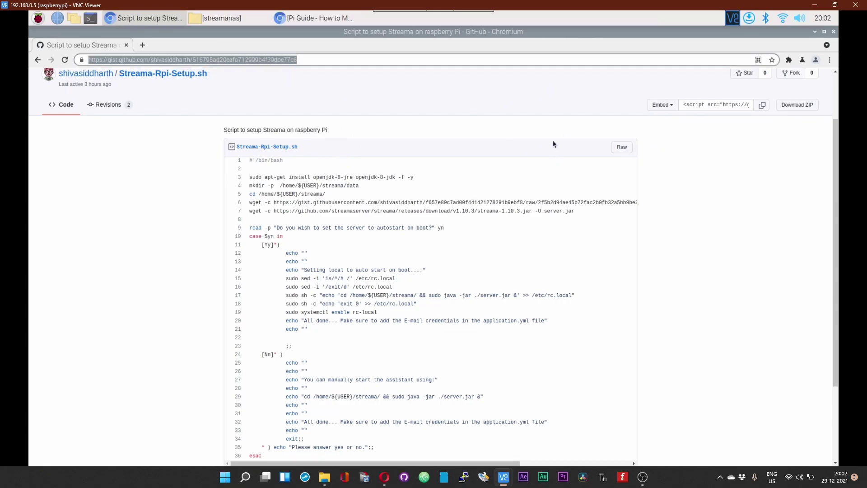
left_click(620, 151)
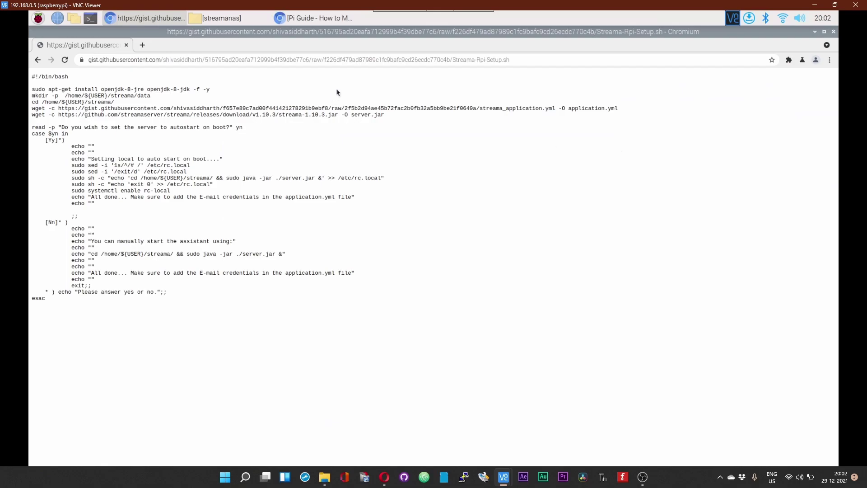
left_click(370, 61)
right_click(371, 61)
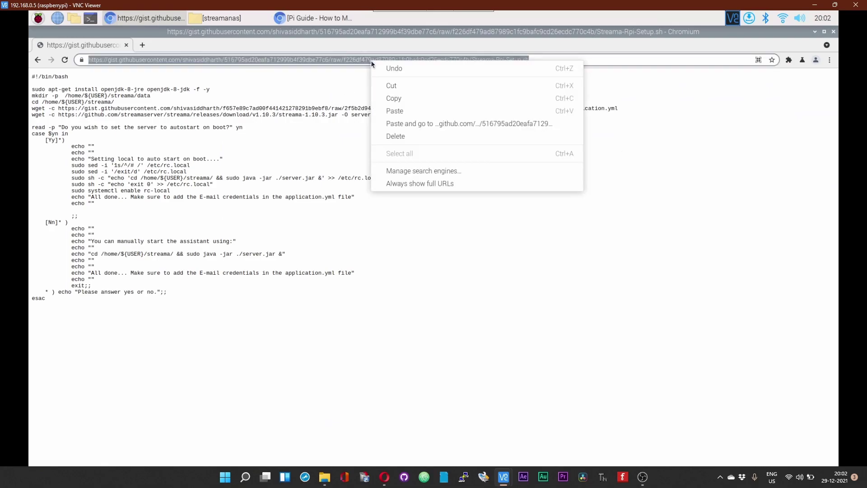
left_click(394, 104)
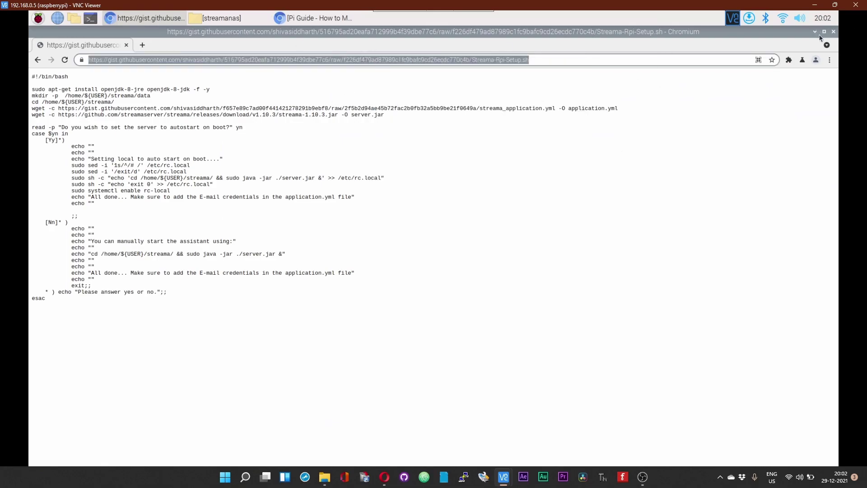
left_click(833, 33)
Step: In a new terminal, download the setup script with wget and the pasted raw URL
left_click(90, 19)
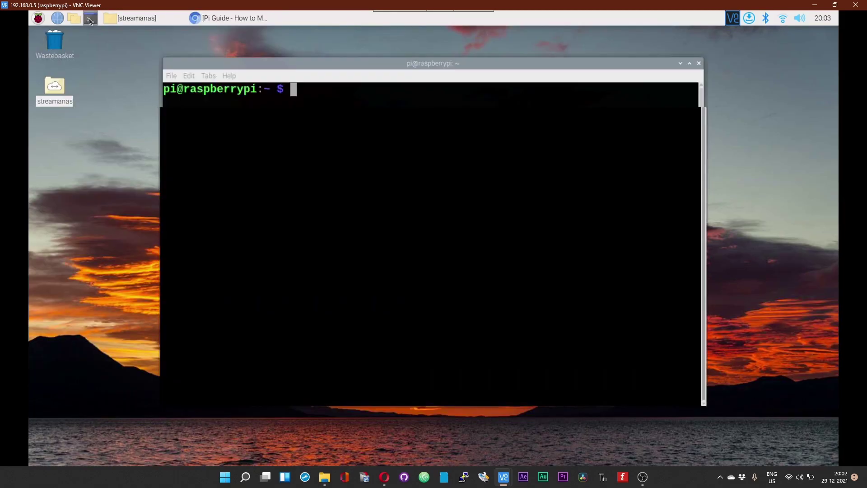
right_click(431, 172)
left_click(378, 153)
type("wget")
right_click(378, 154)
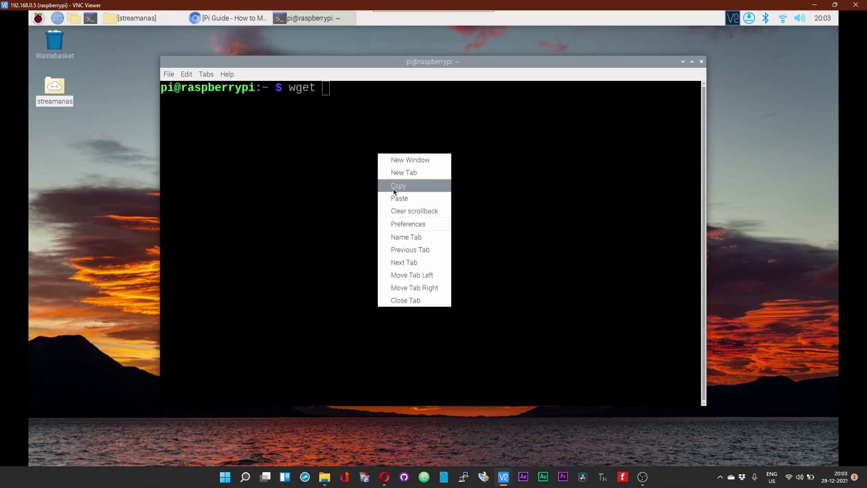
left_click(393, 199)
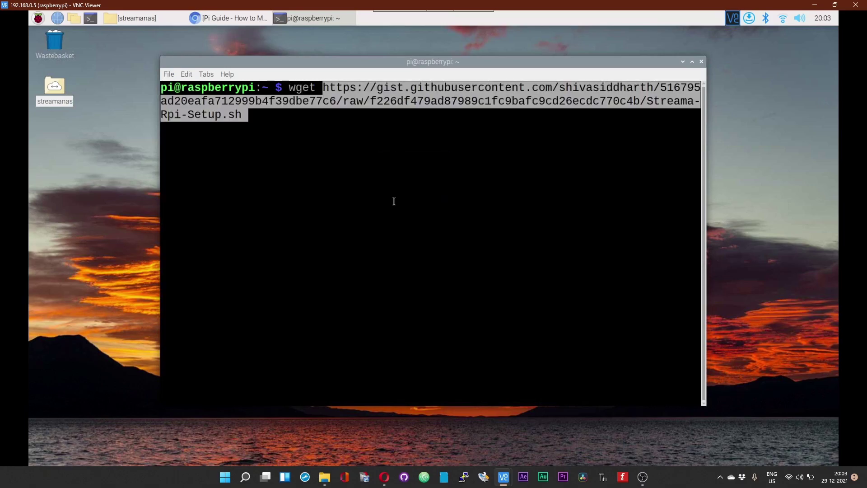
key("Return")
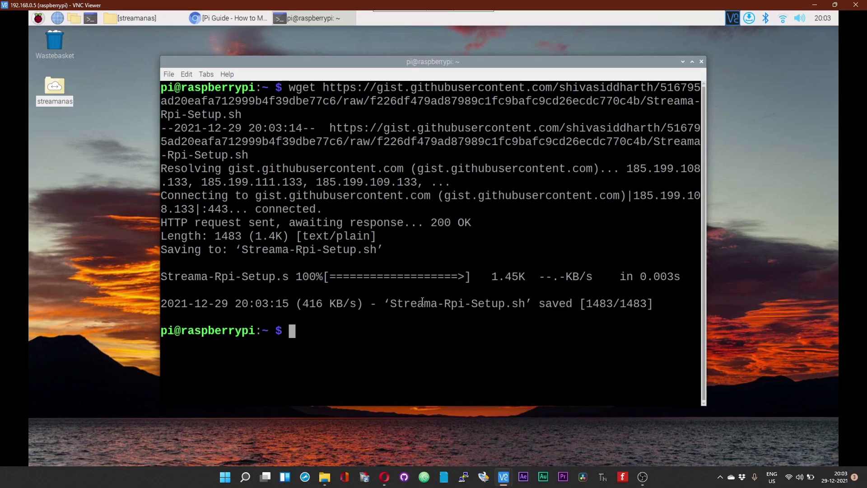
Step: Make the script executable with 'sudo chmod +x ./Streama-Rpi-Setup.sh'
type("sudo chmod ")
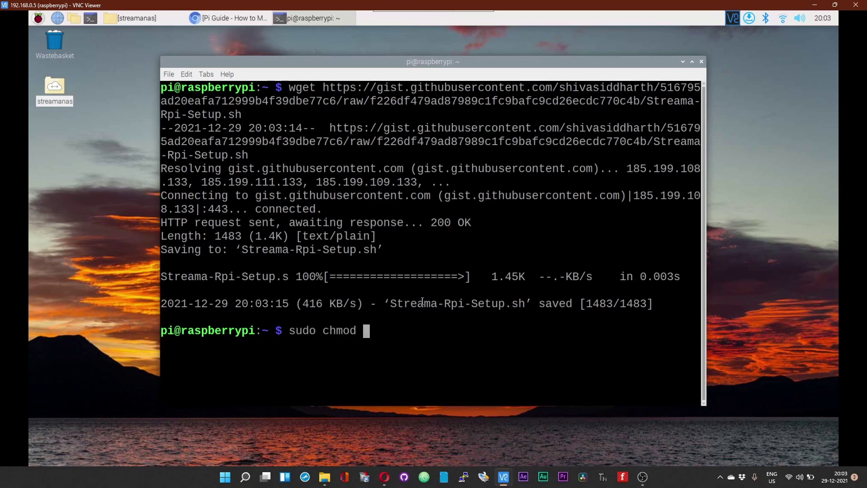
type("+x ./")
left_click_drag(391, 304, 516, 307)
right_click(516, 307)
left_click(524, 335)
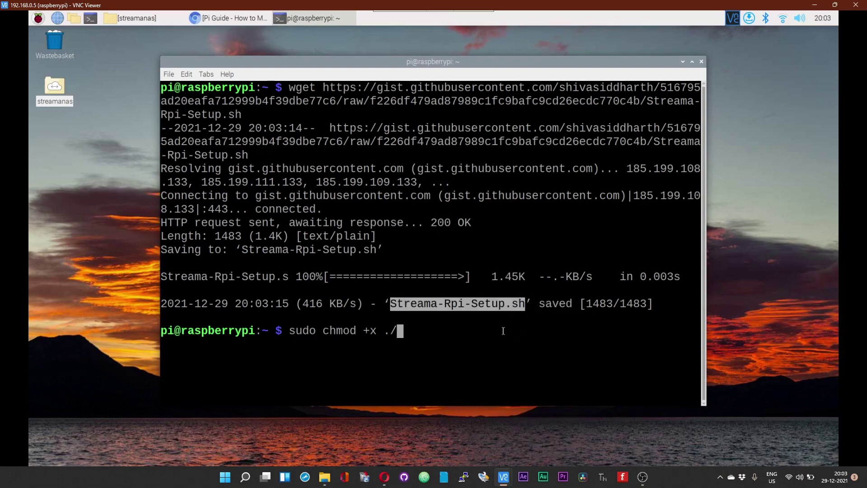
left_click(504, 334)
right_click(504, 334)
left_click(520, 221)
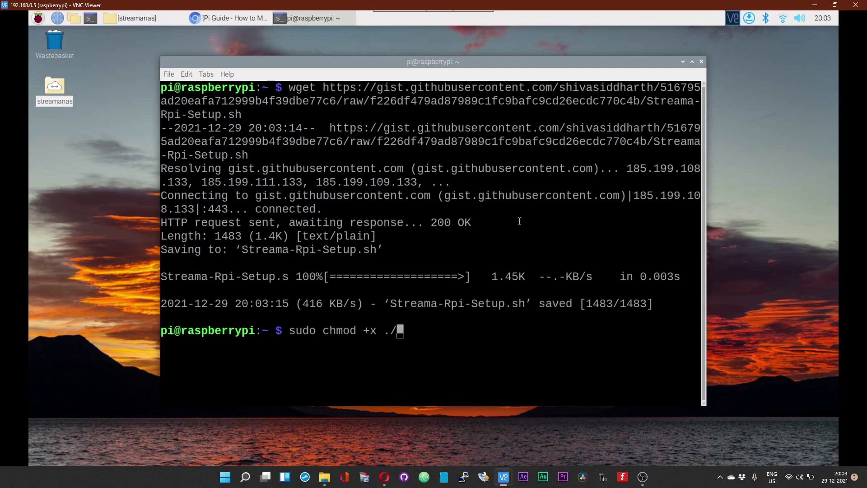
key("Return")
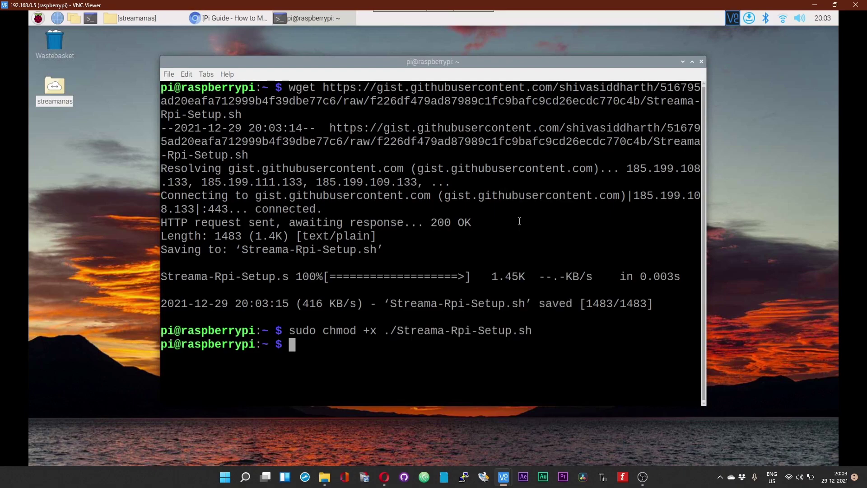
Step: Recall the chmod command and trim it to './Streama-Rpi-Setup.sh' at the prompt
key("Up")
key("Left")
key("Left")
key("Left")
key("Left")
key("Left")
key("Left")
key("Left")
key("Left")
key("Left")
key("Left")
key("Left")
key("Left")
key("Left")
key("Left")
key("Left")
key("Left")
key("Left")
key("Left")
key("Left")
key("Left")
key("Left")
key("Left")
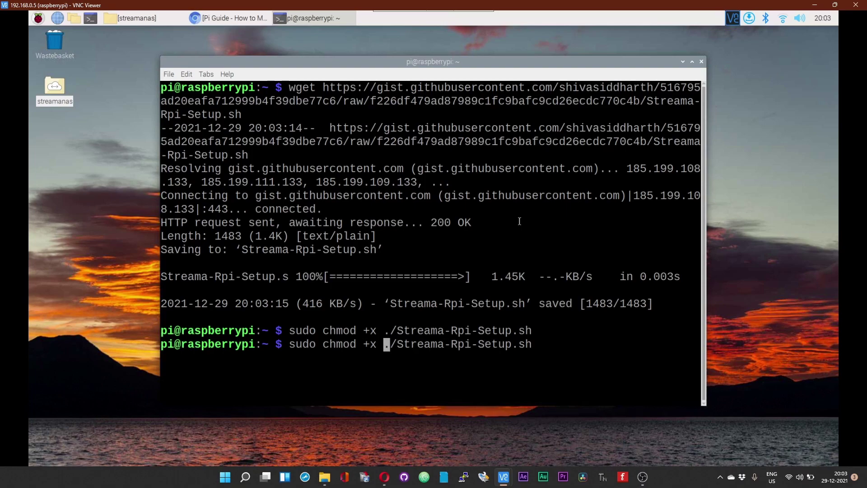
key("BackSpace")
key("BackSpace")
key("BackSpace")
key("BackSpace")
key("BackSpace")
key("BackSpace")
key("BackSpace")
key("BackSpace")
key("BackSpace")
key("BackSpace")
key("BackSpace")
key("BackSpace")
key("BackSpace")
key("BackSpace")
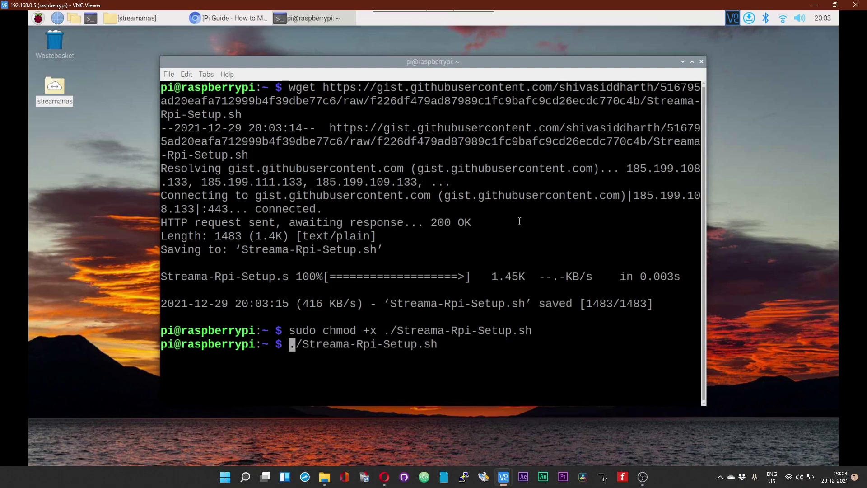
Step: Run ./Streama-Rpi-Setup.sh and answer 'y' to start Streama automatically on boot
key("Return")
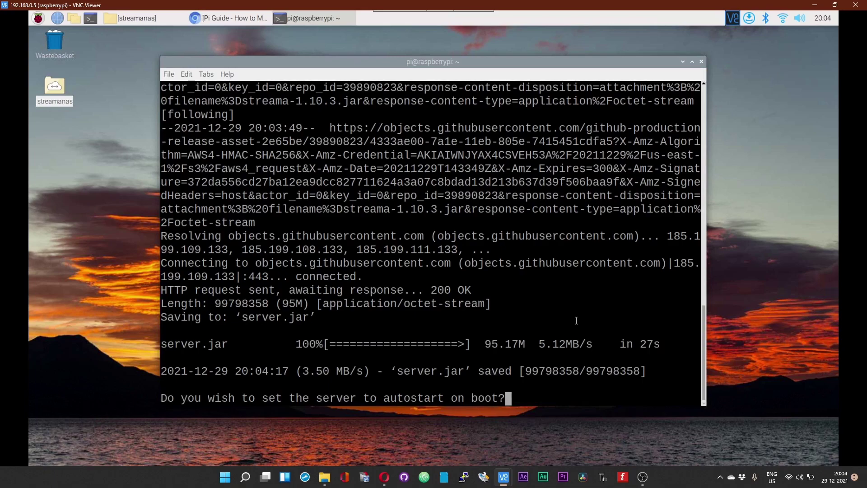
type("y")
key("BackSpace")
type("y")
key("Return")
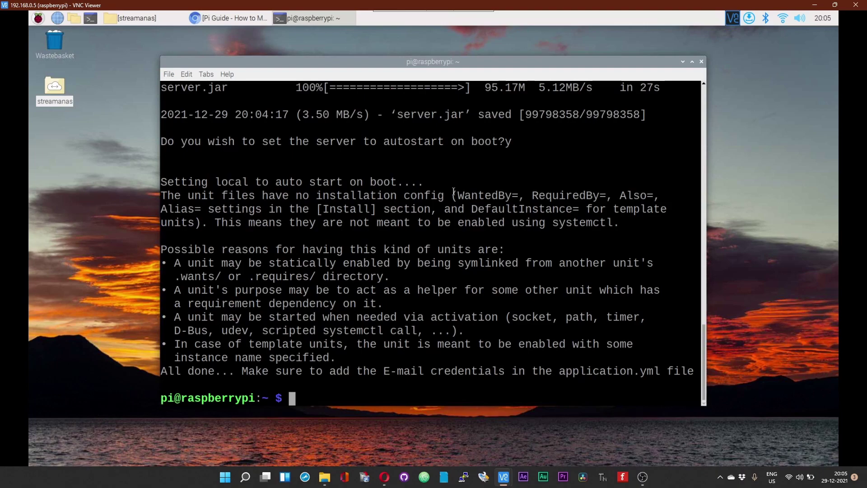
Step: Fix /etc/rc.local's first line to '#!/bin/sh -e' in nano, save it, and open the home folder
type("sudo n")
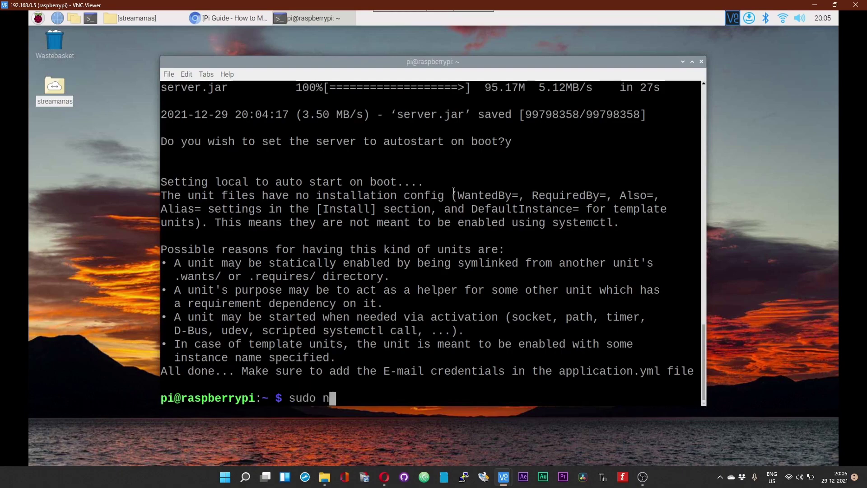
type("ano /etc/")
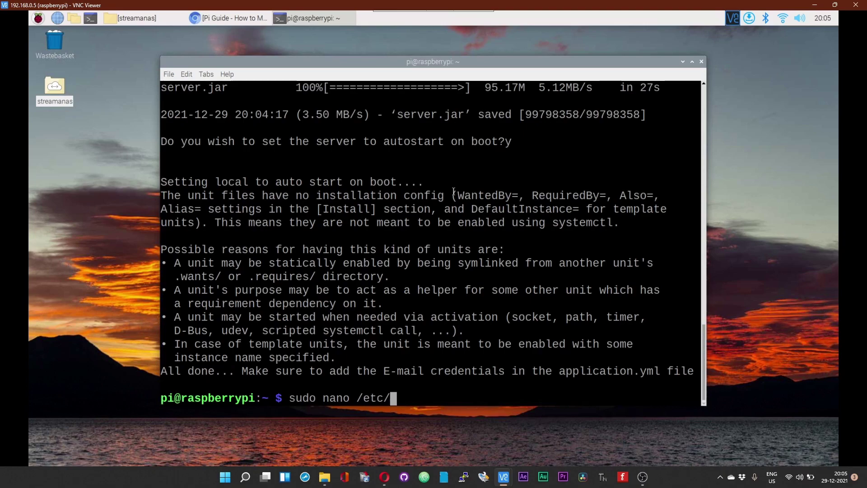
type("rc.local")
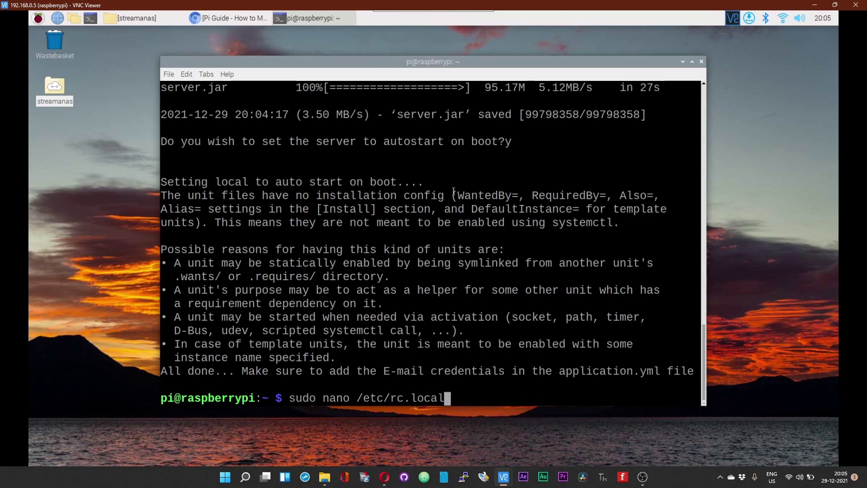
key("Return")
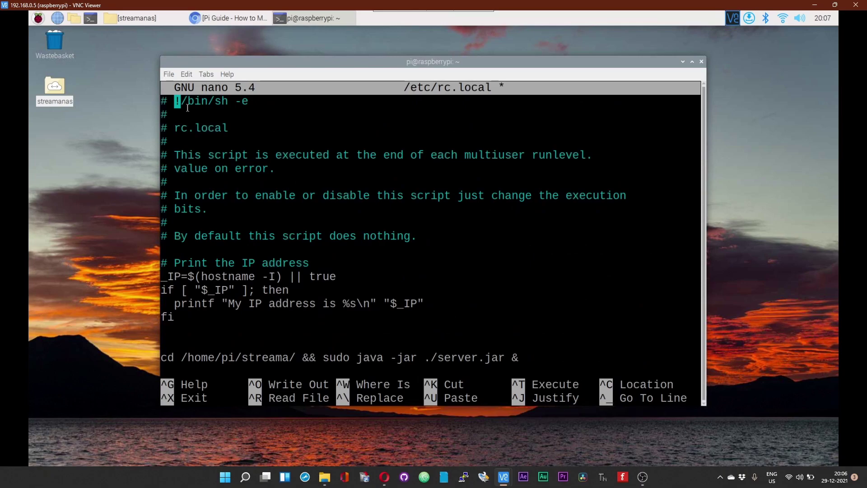
key("BackSpace")
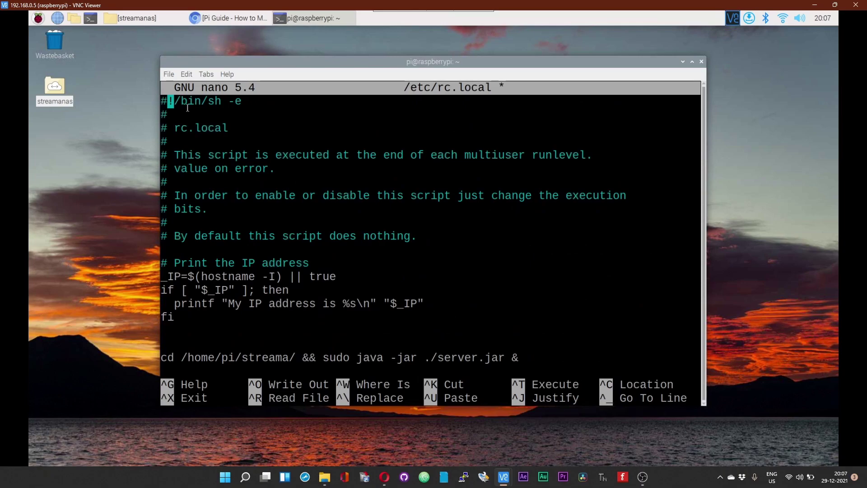
key("ctrl+x")
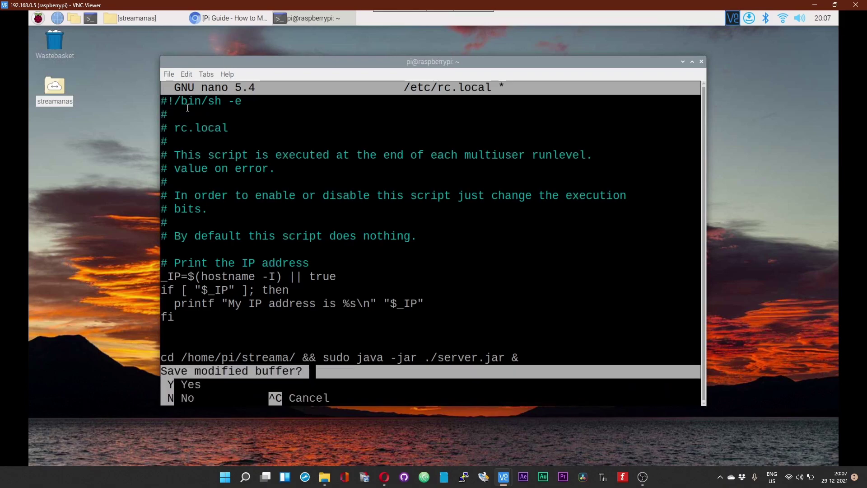
key("y")
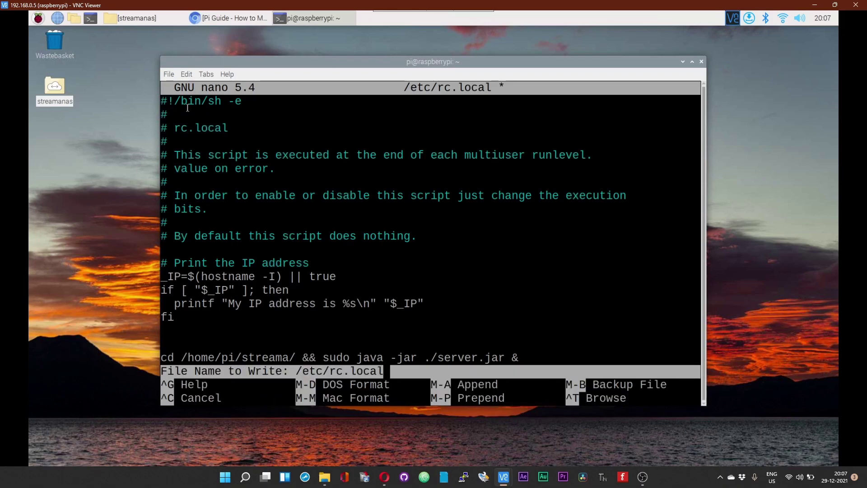
key("Return")
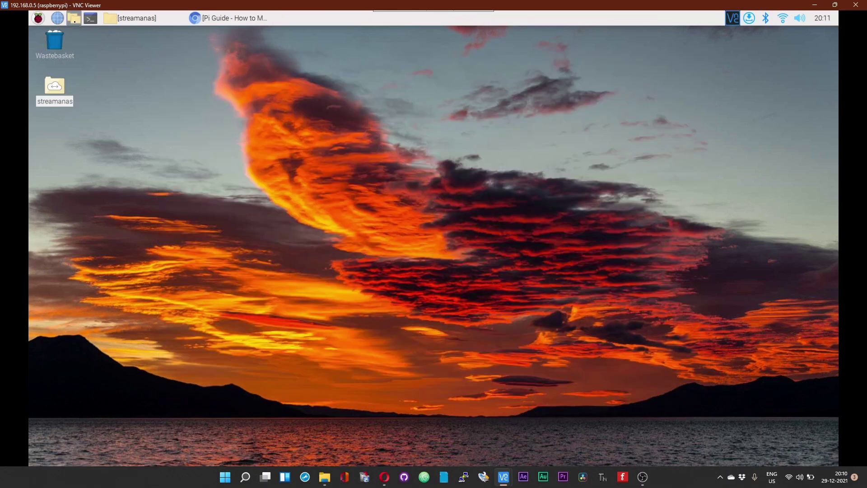
left_click(74, 18)
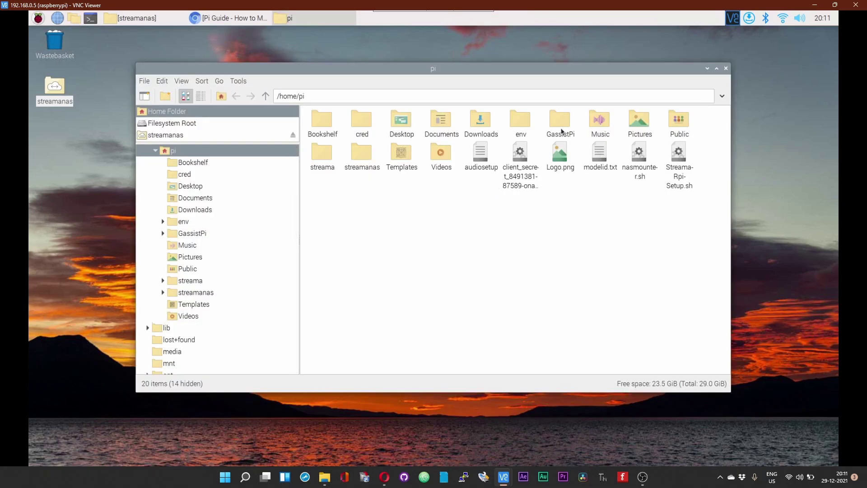
Step: Open streama/application.yml in Geany, select the Gmail placeholder, and close the streama folder window
double_click(323, 147)
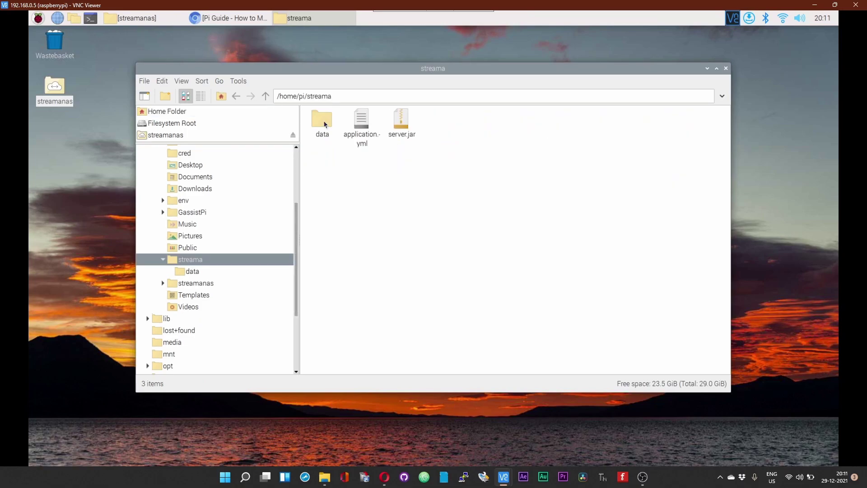
double_click(364, 129)
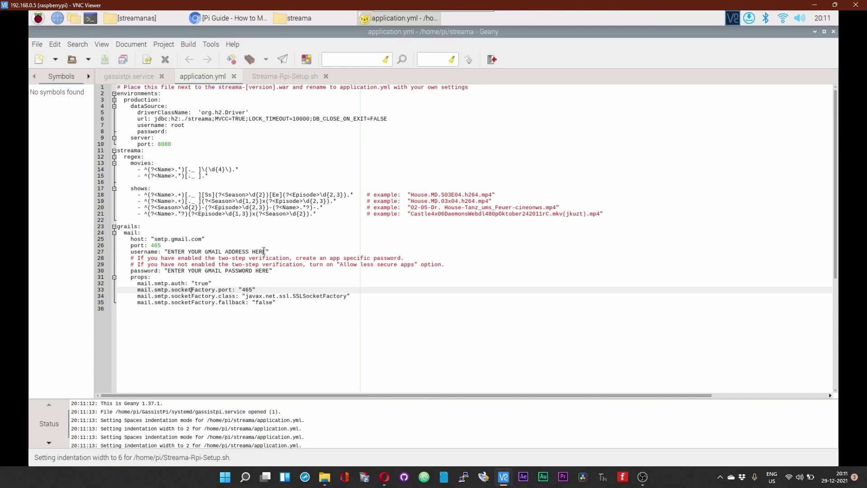
left_click_drag(264, 251, 168, 251)
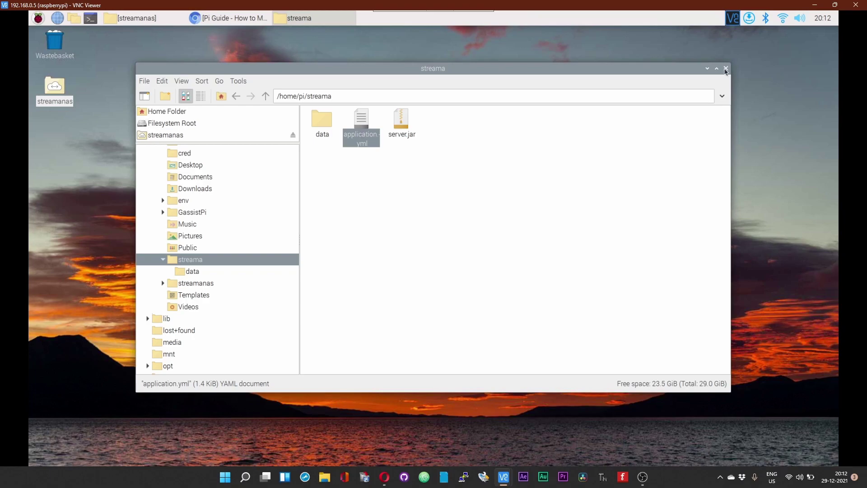
left_click(726, 69)
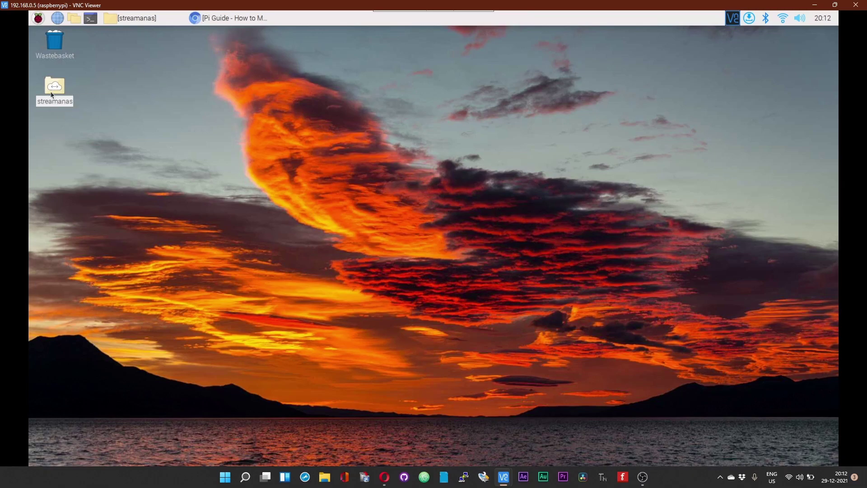
Step: Replace Chromium's Pi Guide video tab with a blank New Tab and minimise the browser
left_click(228, 18)
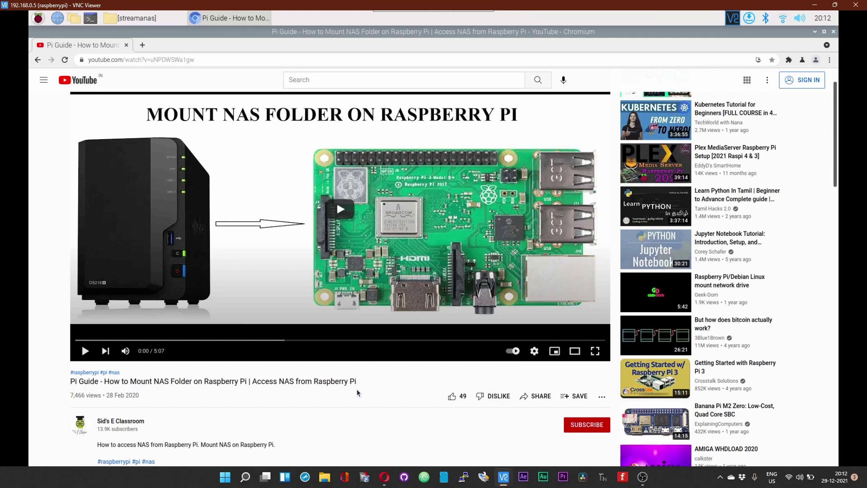
left_click(142, 45)
left_click(126, 45)
left_click(815, 32)
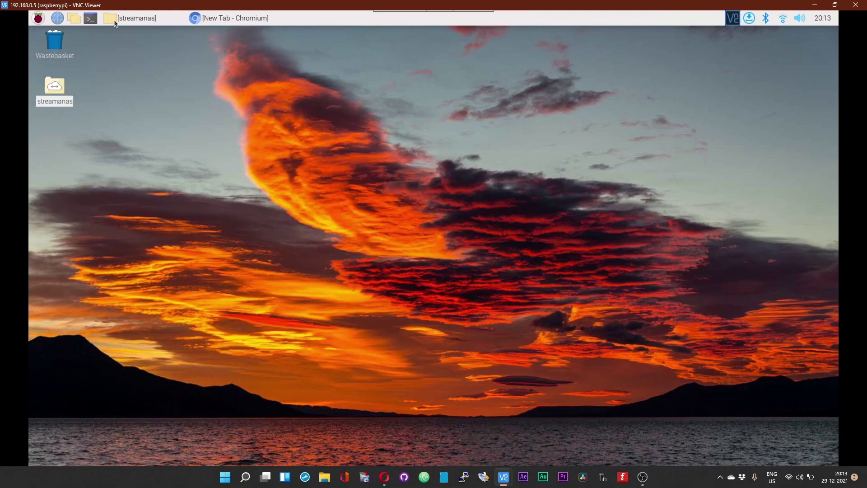
Step: Open a new terminal with Ctrl+Alt+T and erase the partly typed 'sudo systemctl start rc-local'
key("ctrl+alt+t")
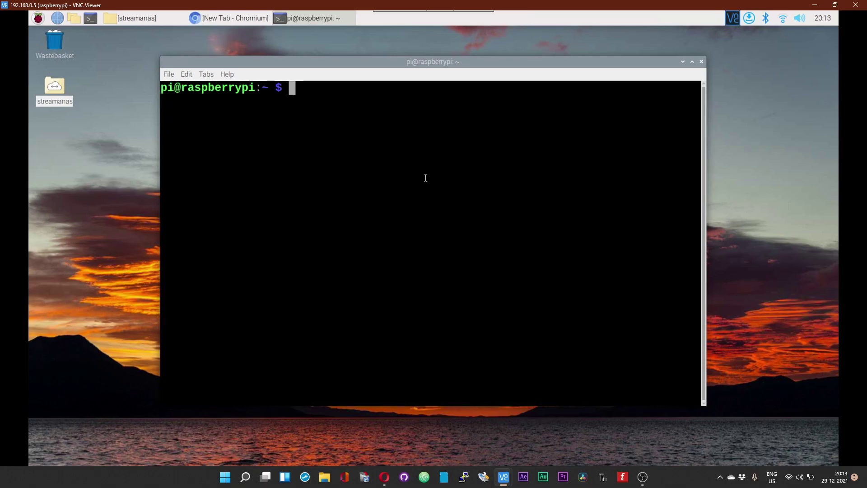
type("sudo systemctl start ")
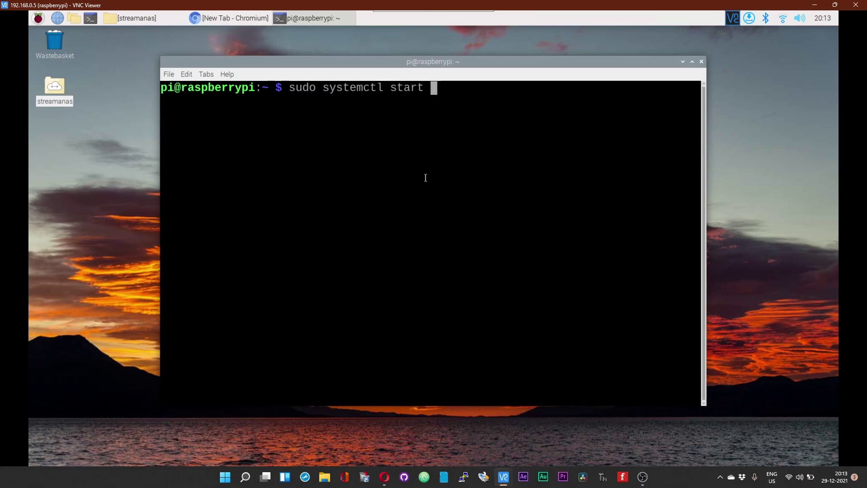
type("rc-local")
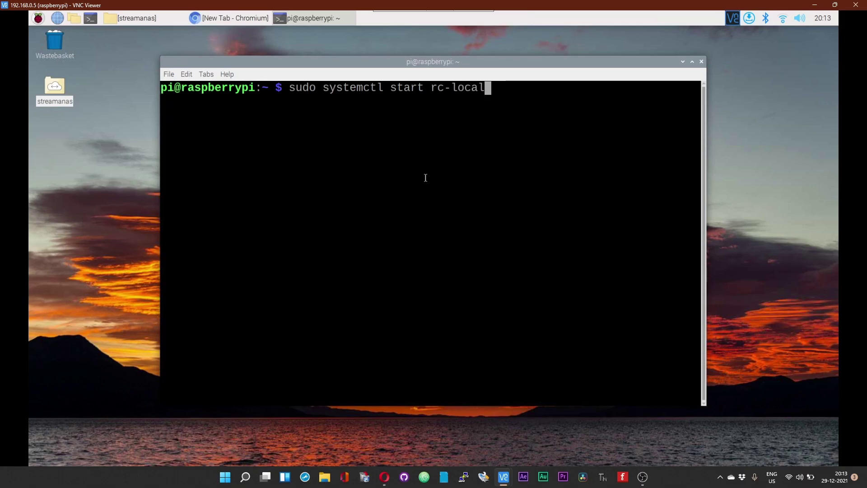
key("BackSpace")
key("BackSpace")
key("BackSpace")
key("BackSpace")
key("BackSpace")
key("BackSpace")
key("BackSpace")
key("BackSpace")
key("BackSpace")
key("BackSpace")
key("BackSpace")
key("BackSpace")
key("BackSpace")
key("BackSpace")
key("BackSpace")
key("BackSpace")
key("BackSpace")
key("BackSpace")
key("BackSpace")
key("BackSpace")
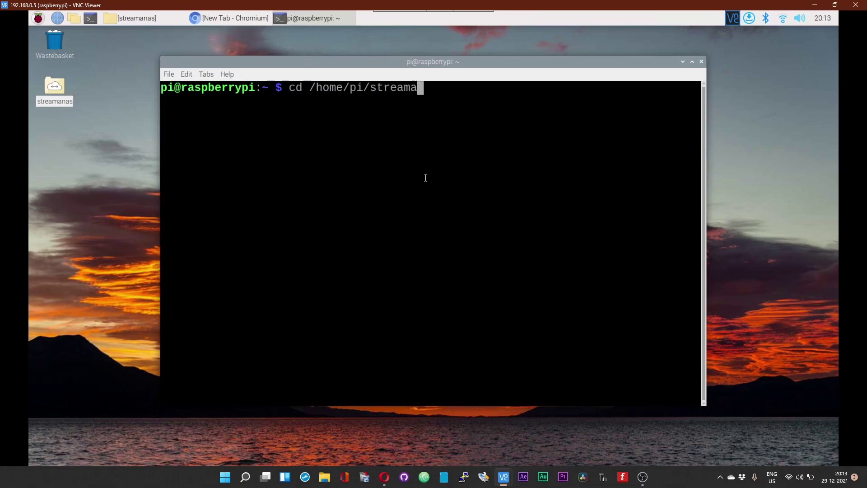
Step: Change to /home/pi/streama and start the server with 'sudo java -jar ./server.jar'
key("Return")
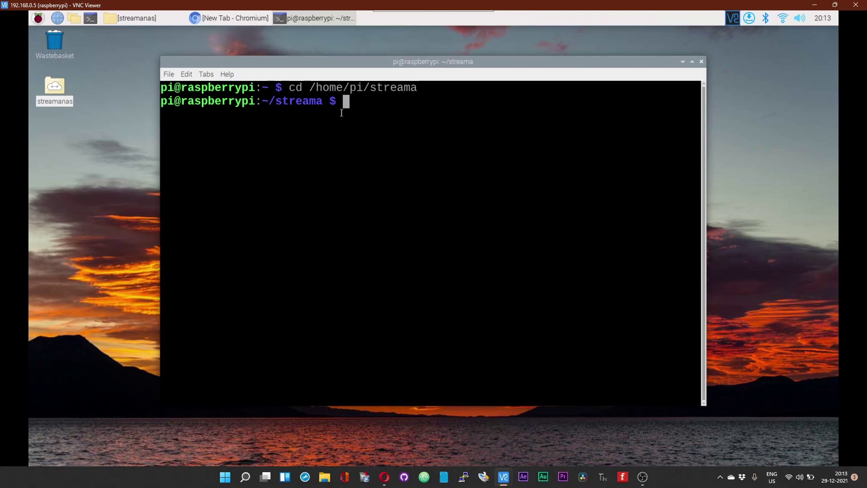
type("sudo java -")
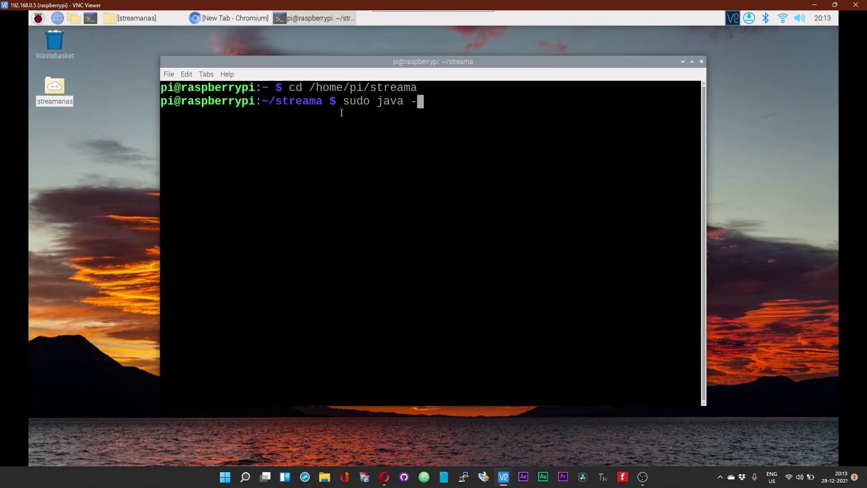
type("jar ./server")
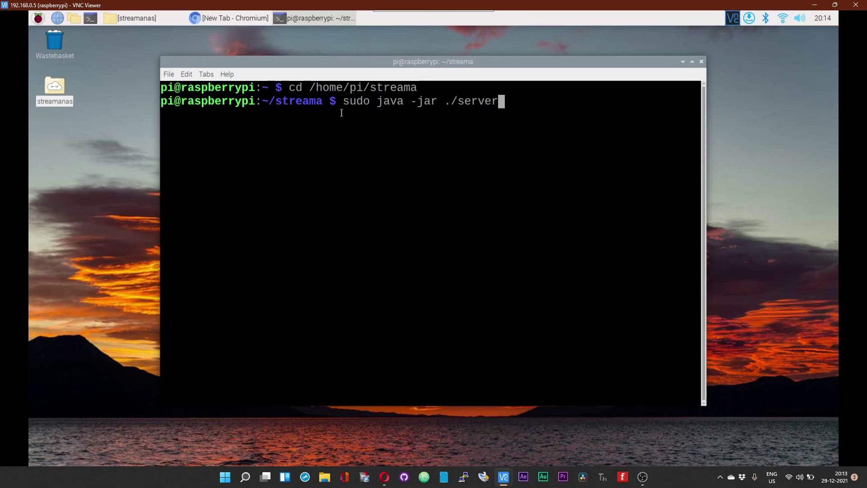
type(".jar")
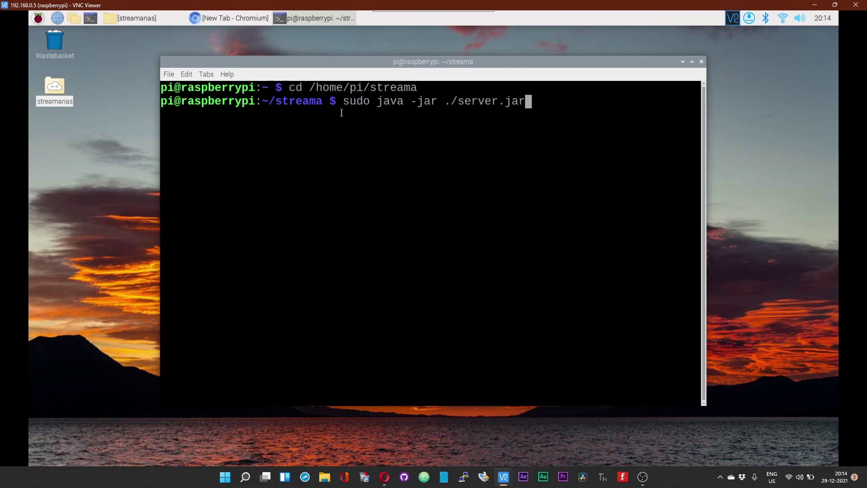
key("Return")
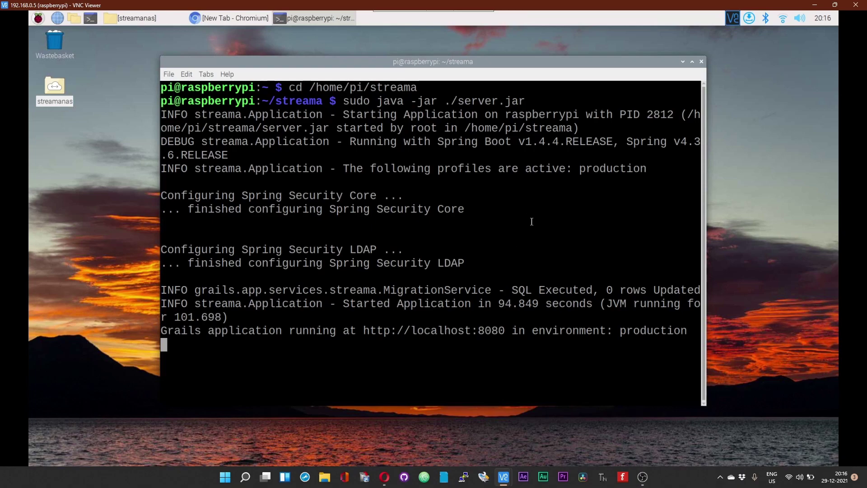
Step: Verify with 'sudo lsof -i -P -n' that java listens on 8080, then copy the localhost:8080 URL
left_click(92, 21)
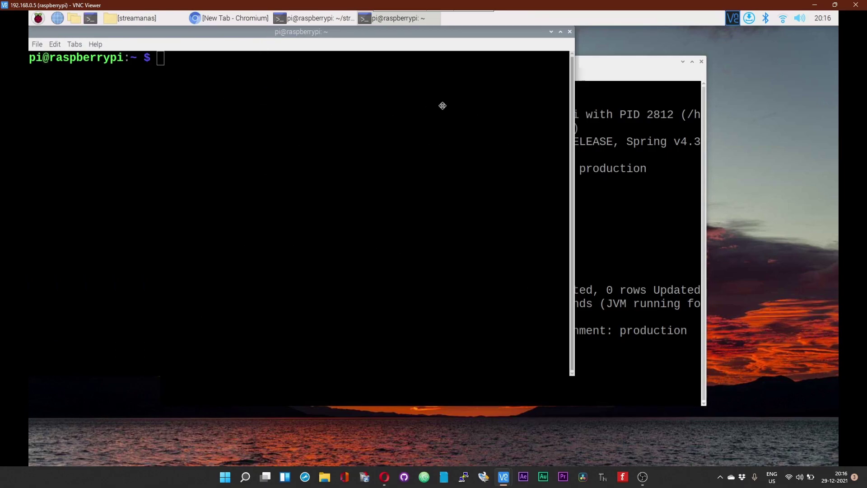
right_click(343, 146)
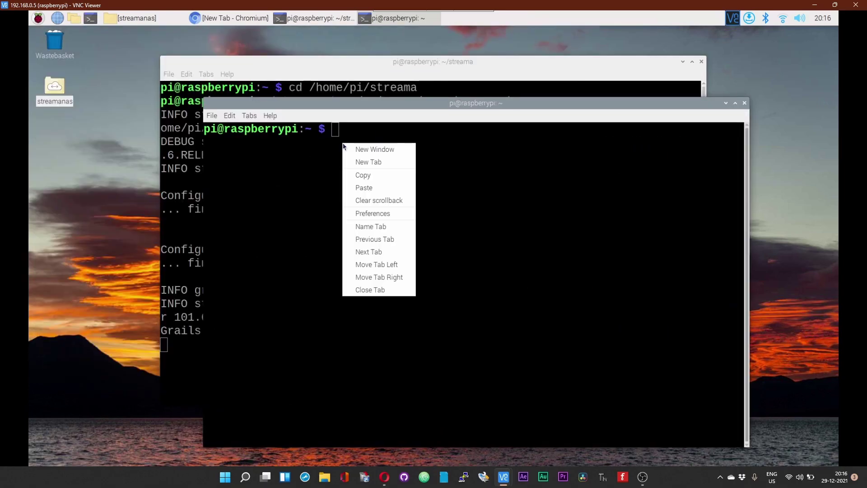
left_click(363, 189)
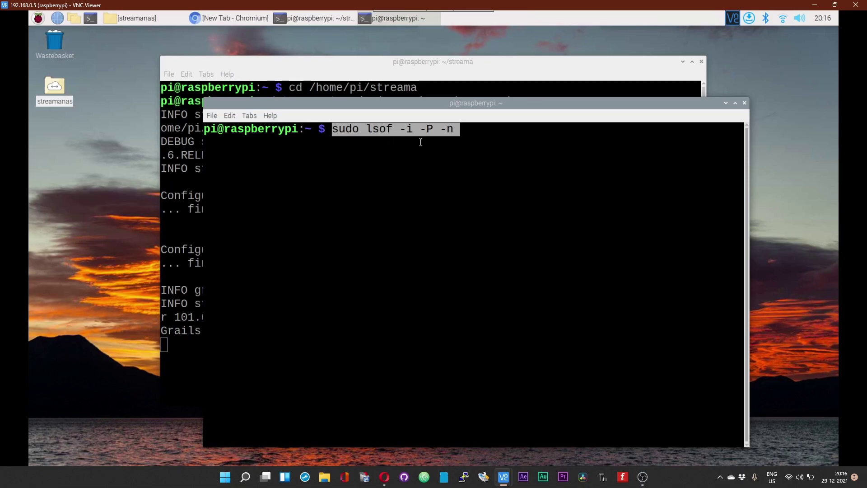
key("Return")
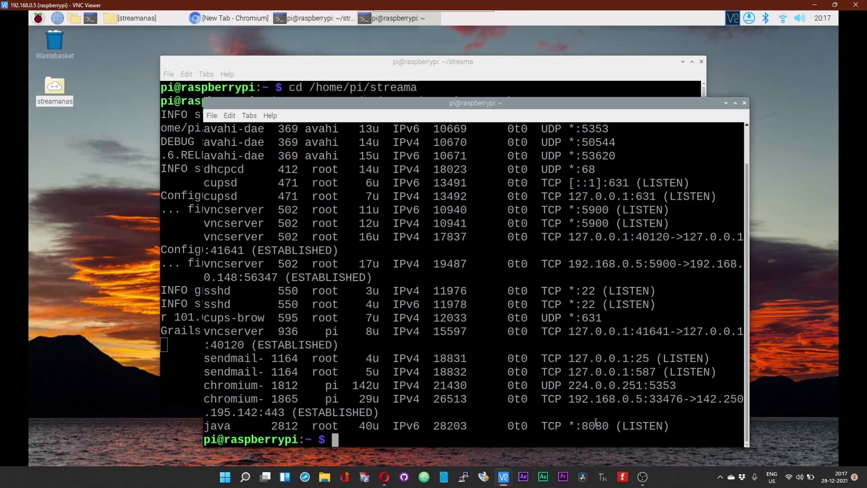
key("ctrl+d")
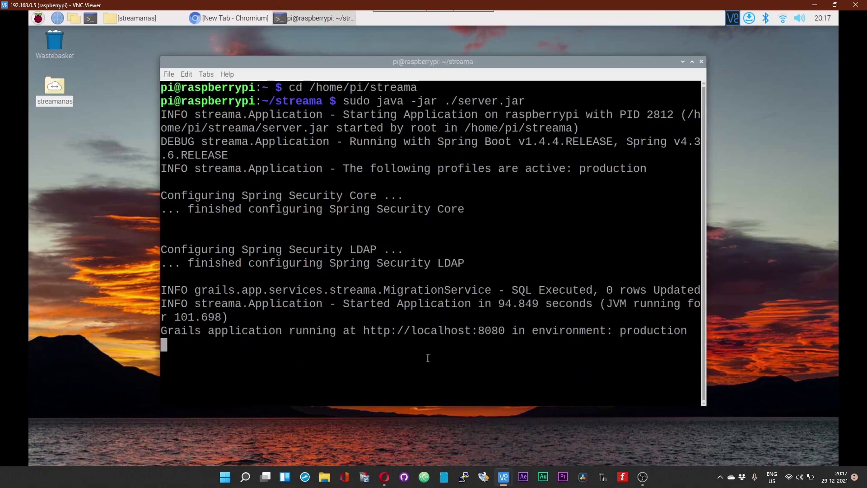
right_click(427, 332)
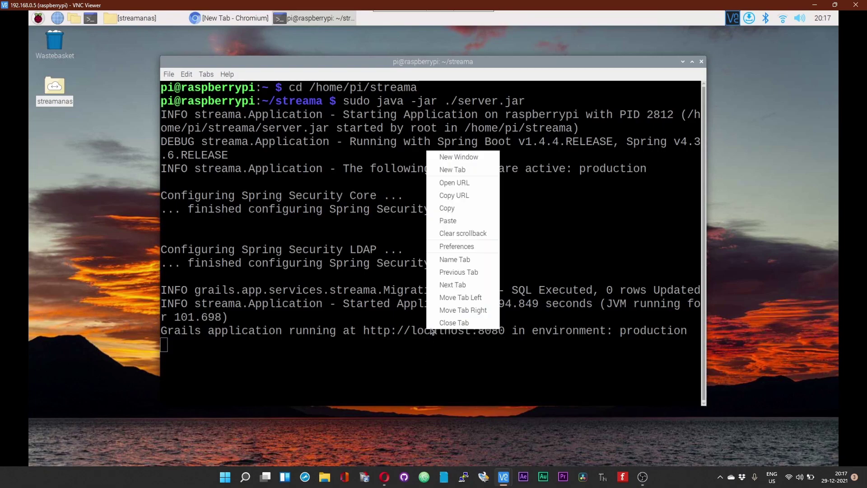
left_click(449, 195)
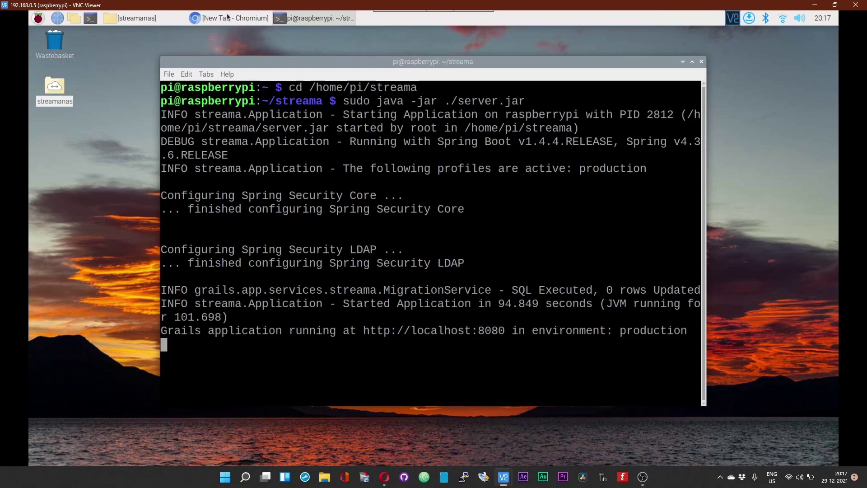
Step: Restore Chromium and log in to Streama at localhost:8080 with the default admin account
left_click(231, 18)
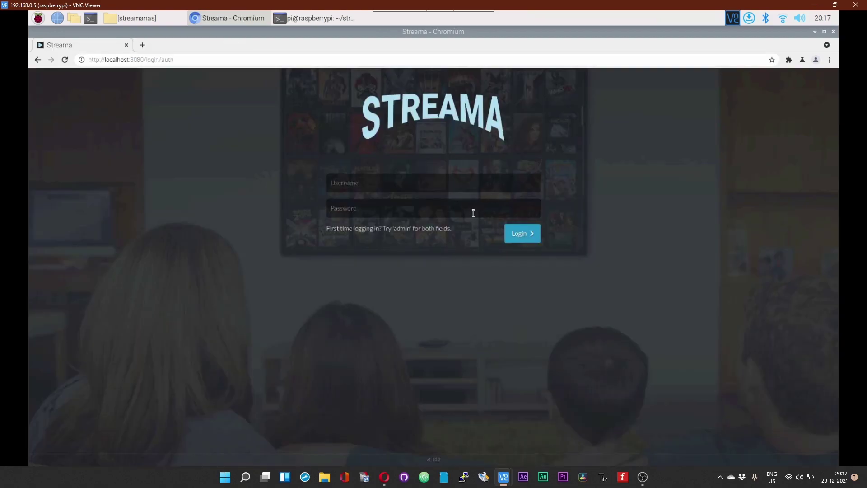
left_click(408, 181)
type("admadmin")
key("Return")
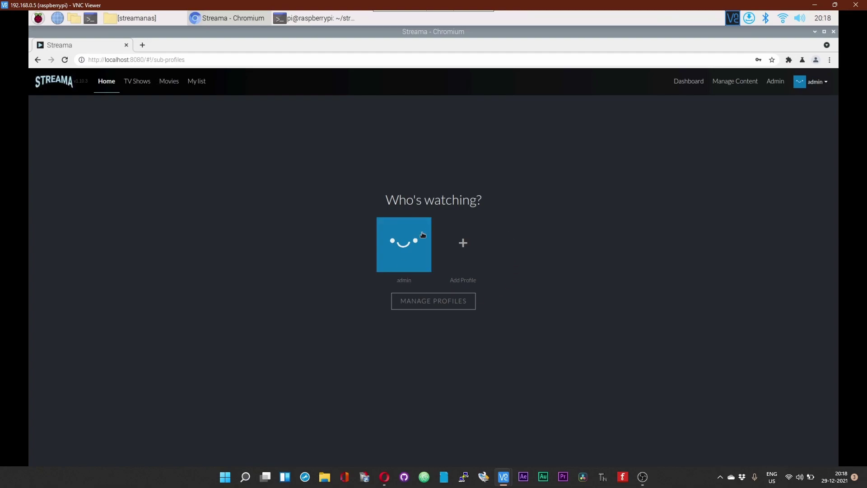
Step: Open Streama's admin settings and copy the /home/pi/streama/data path from the file manager
left_click(778, 84)
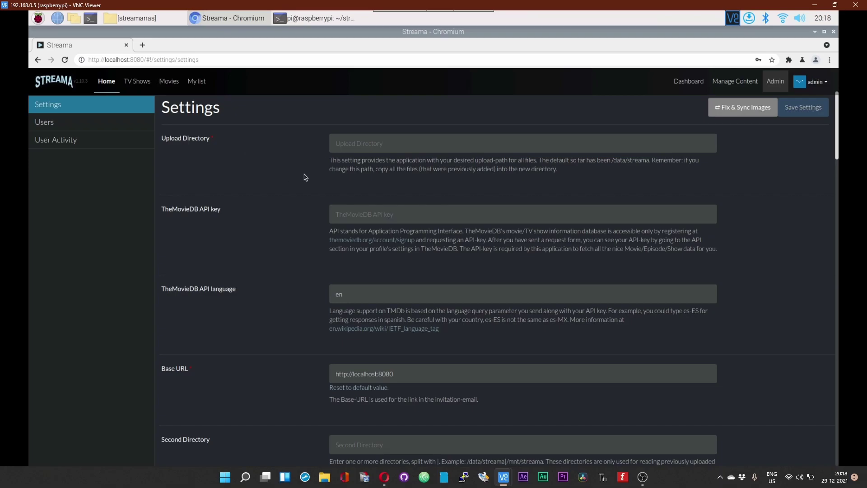
left_click(430, 145)
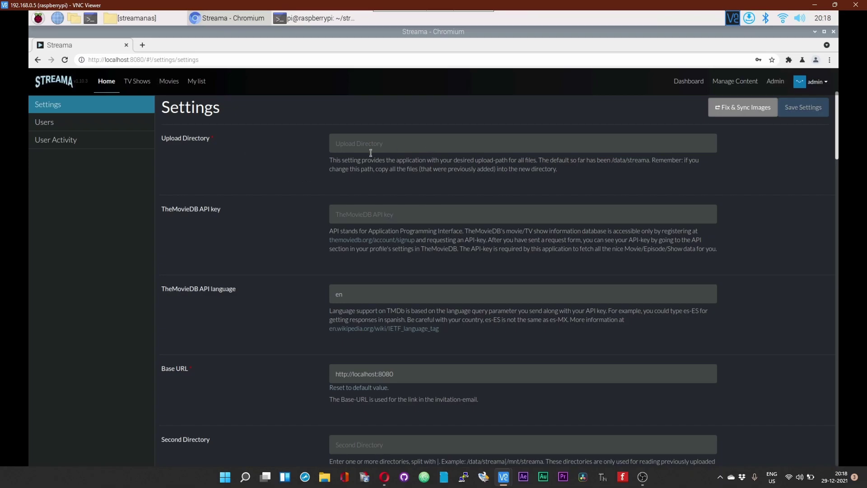
left_click(70, 23)
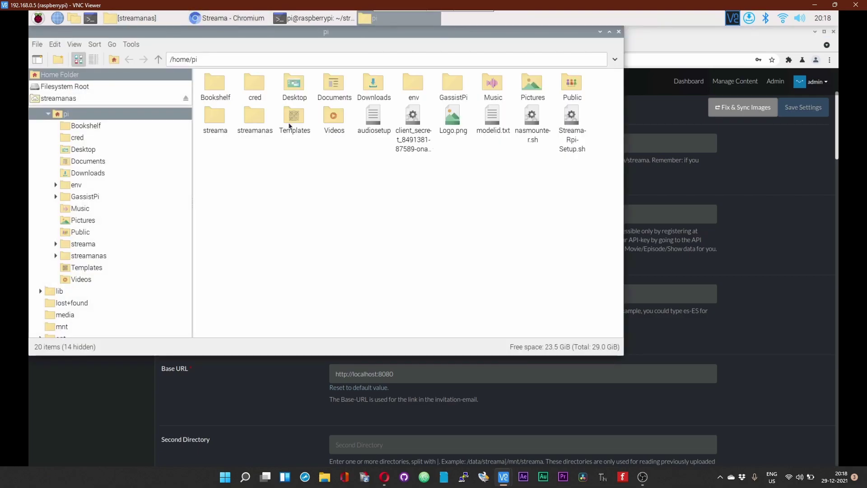
double_click(208, 120)
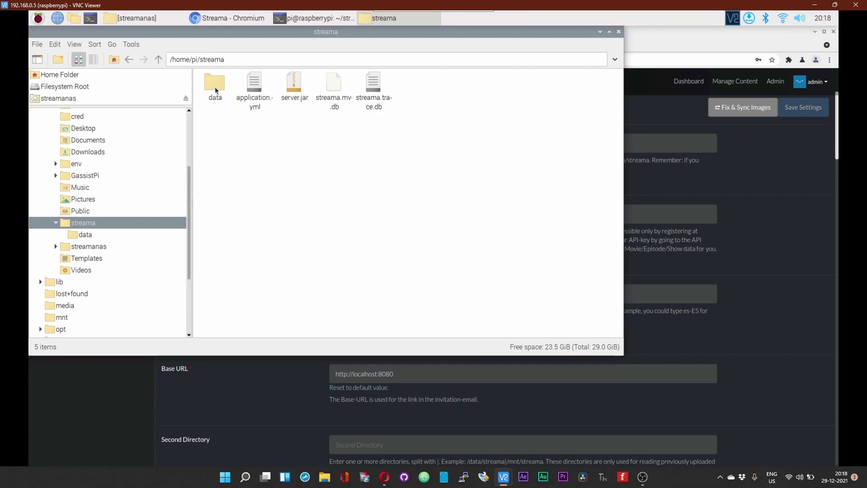
double_click(215, 86)
left_click_drag(243, 60, 165, 59)
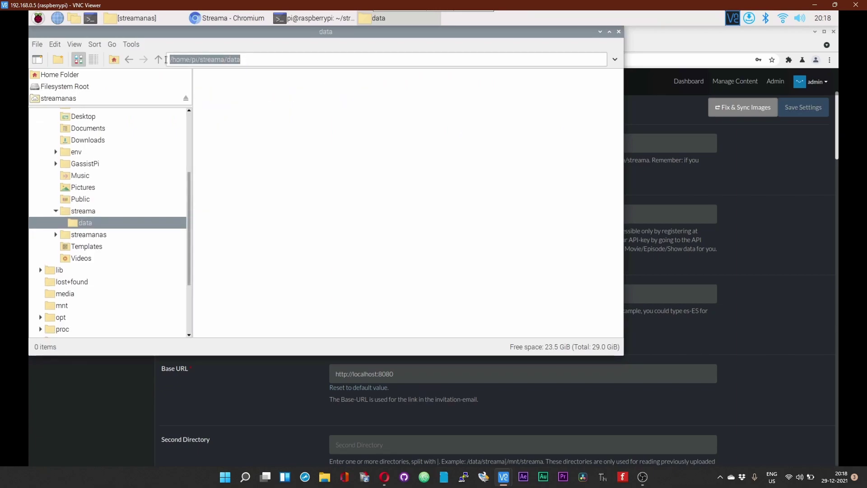
right_click(193, 65)
left_click(211, 84)
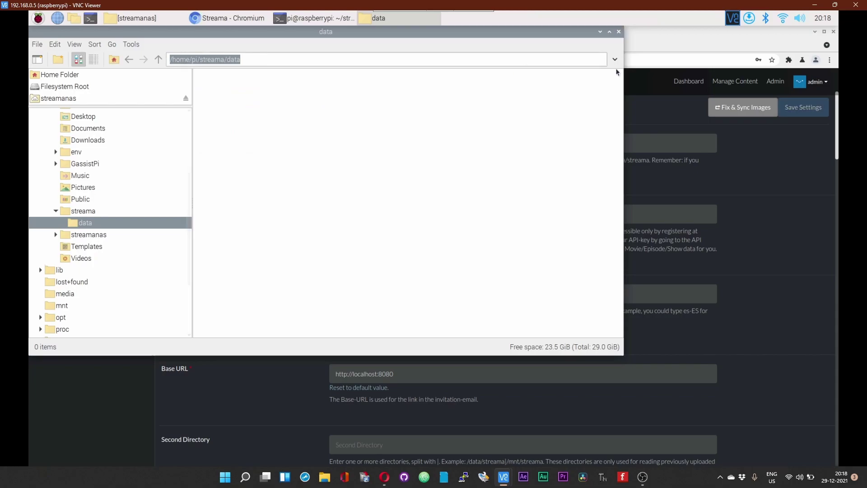
Step: Paste /home/pi/streama/data into the Upload Directory field and validate it
left_click(619, 32)
right_click(570, 144)
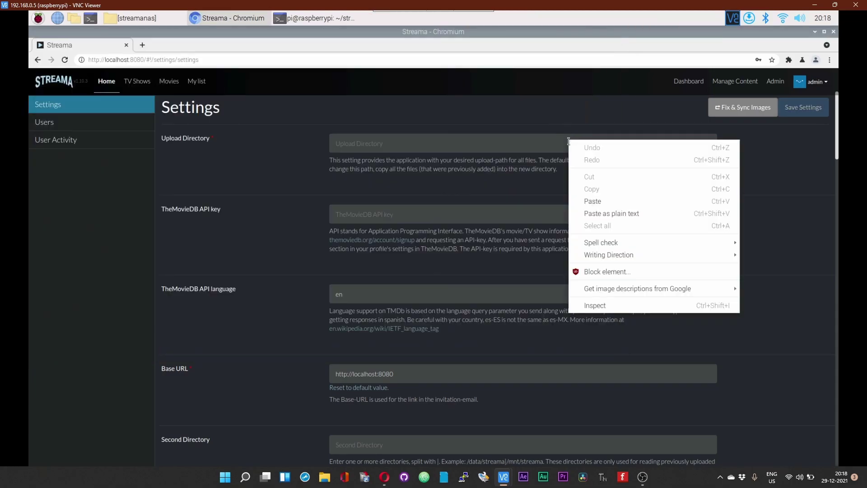
left_click(596, 201)
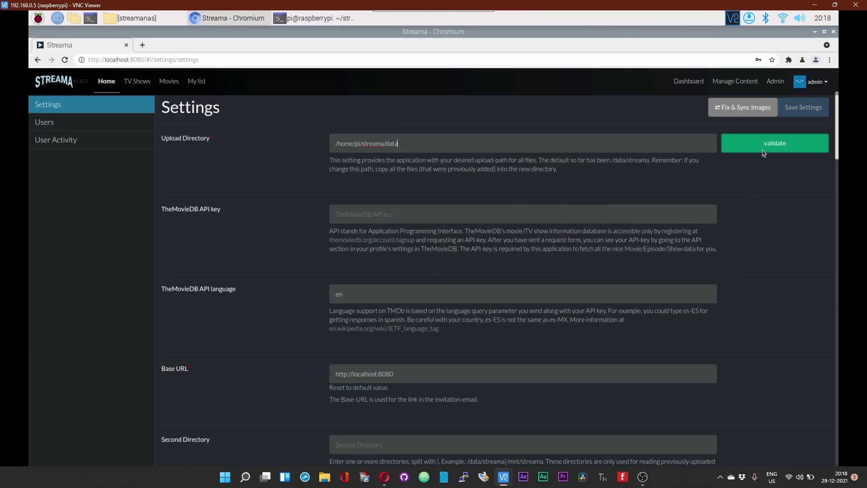
left_click(765, 144)
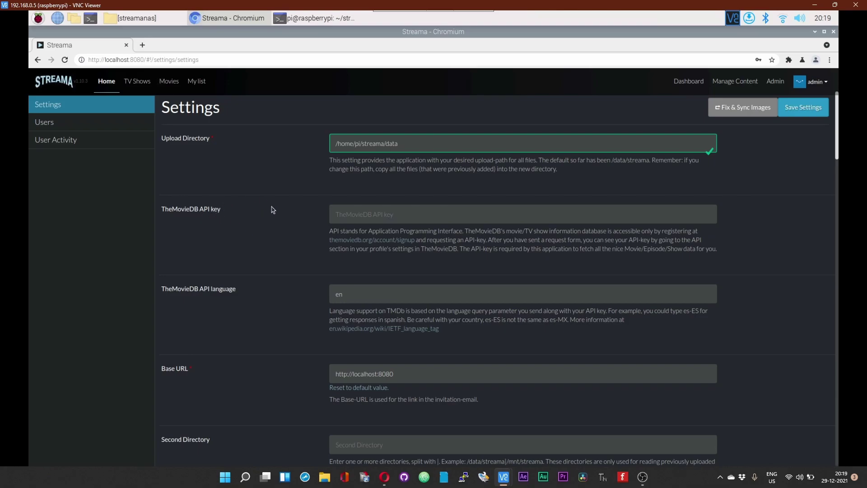
Step: Copy the v3 API key from the API page of TMDB's account settings
left_click(143, 45)
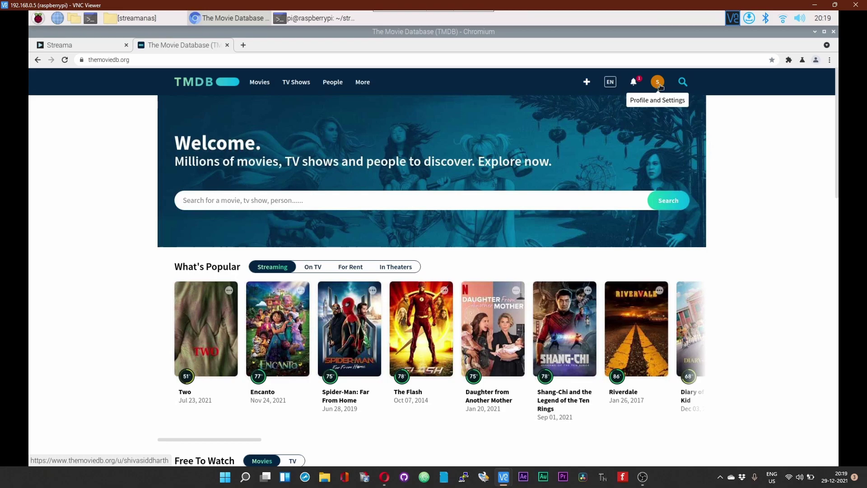
left_click(657, 82)
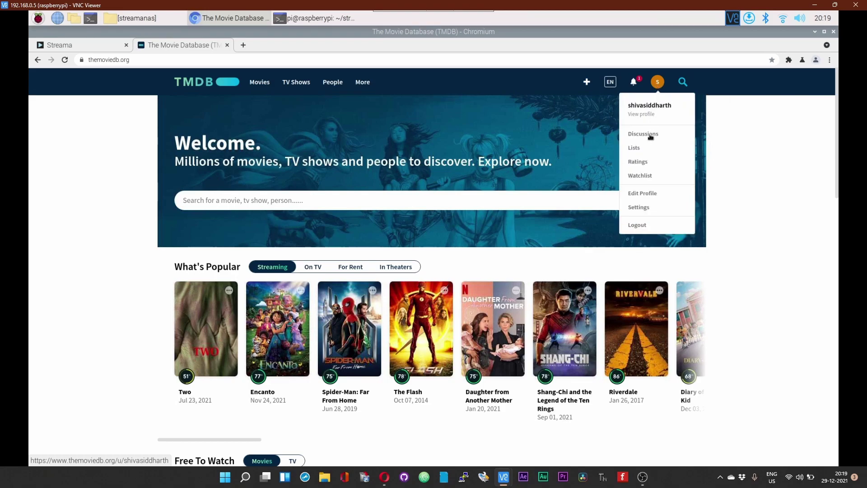
left_click(641, 210)
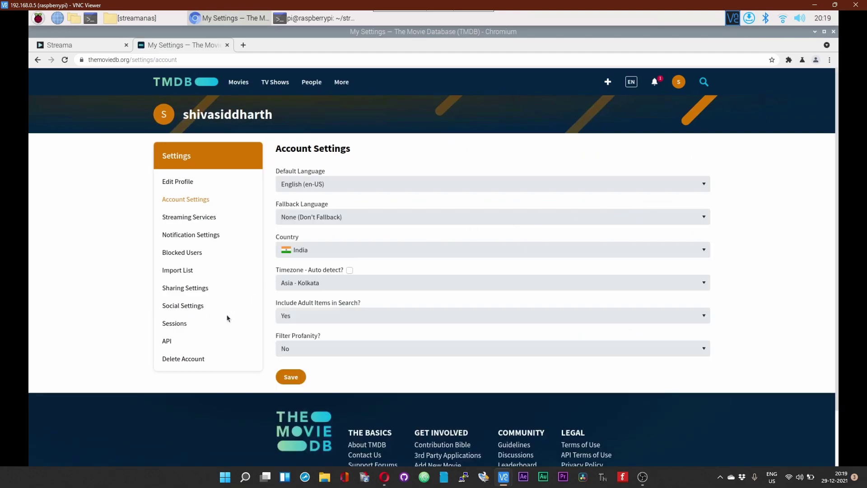
left_click(168, 342)
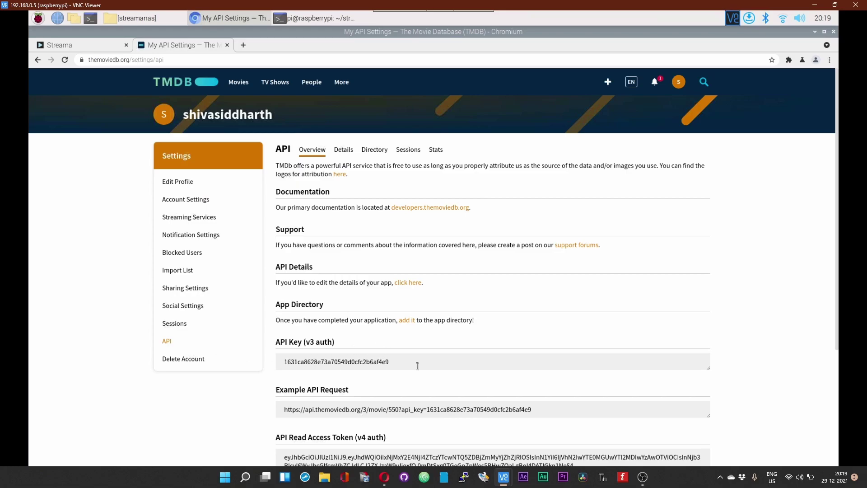
scroll(658, 347, "down", 2)
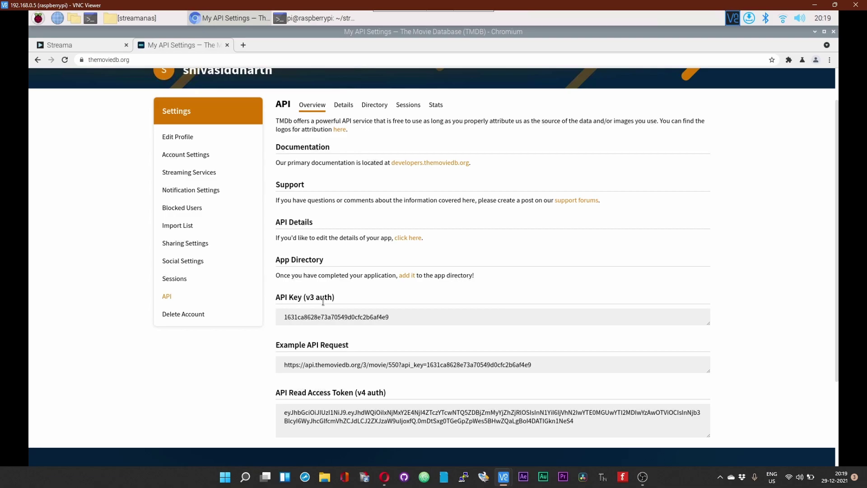
double_click(287, 316)
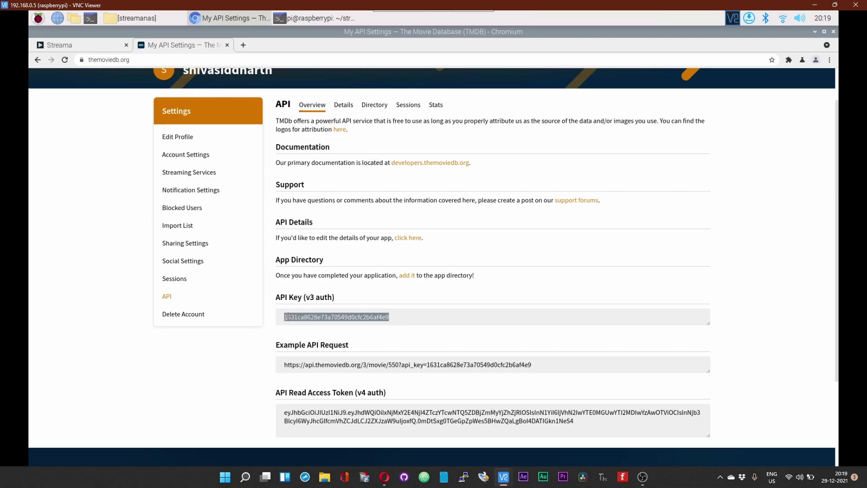
right_click(289, 316)
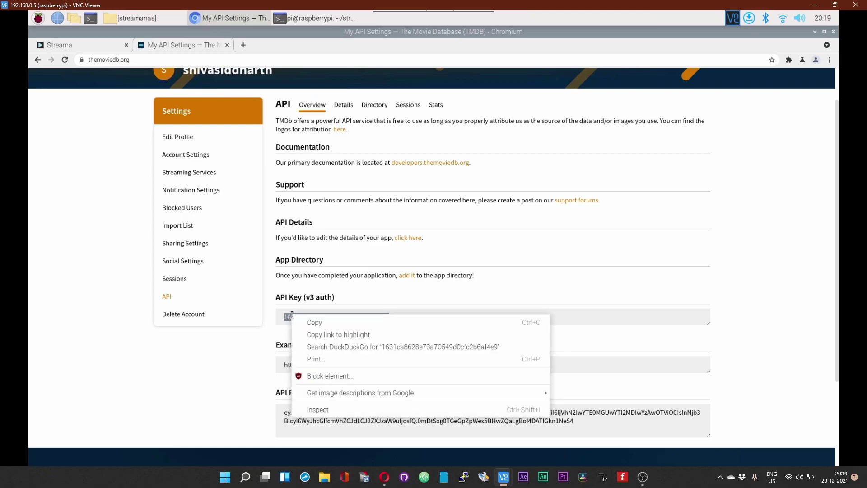
left_click(317, 325)
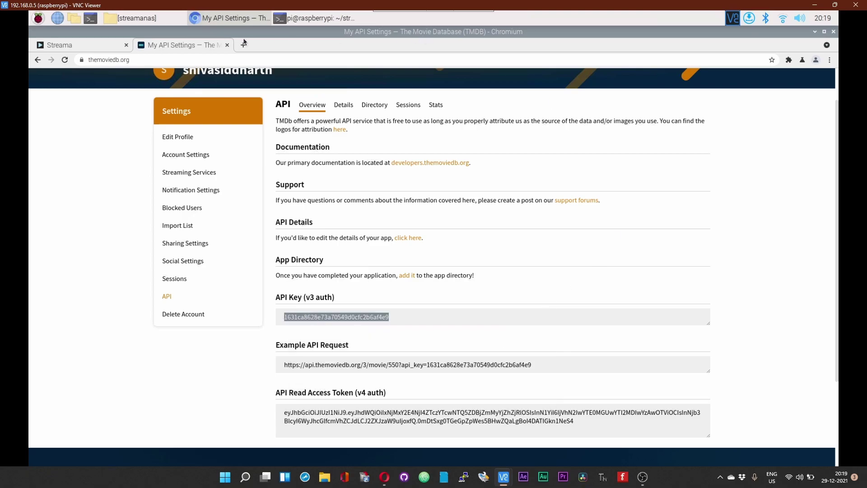
Step: Close the TMDB tab and paste the copied v3 key into TheMovieDB API key field
left_click(227, 45)
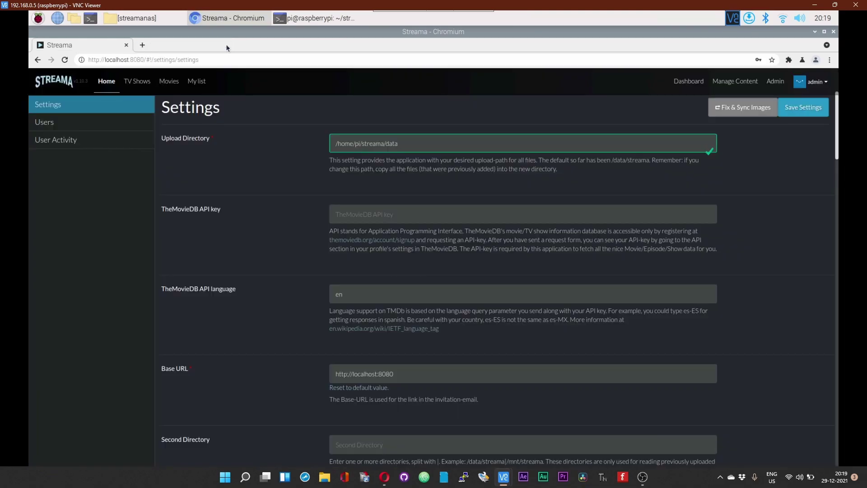
right_click(356, 213)
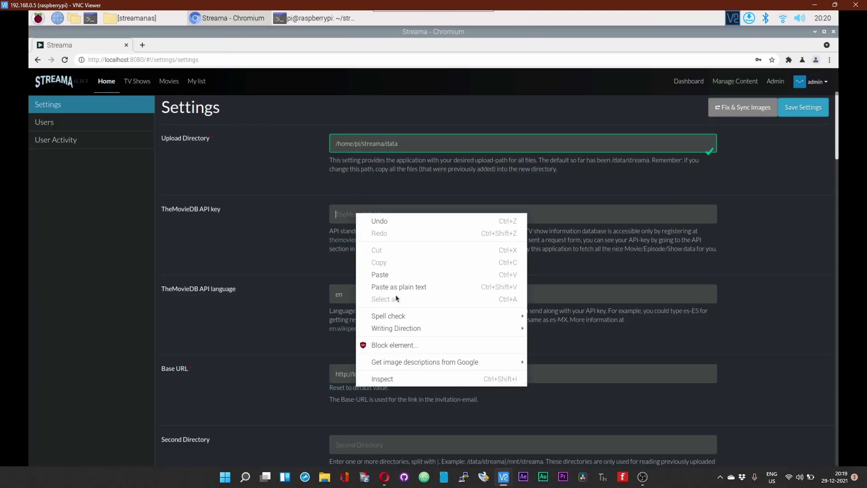
left_click(395, 281)
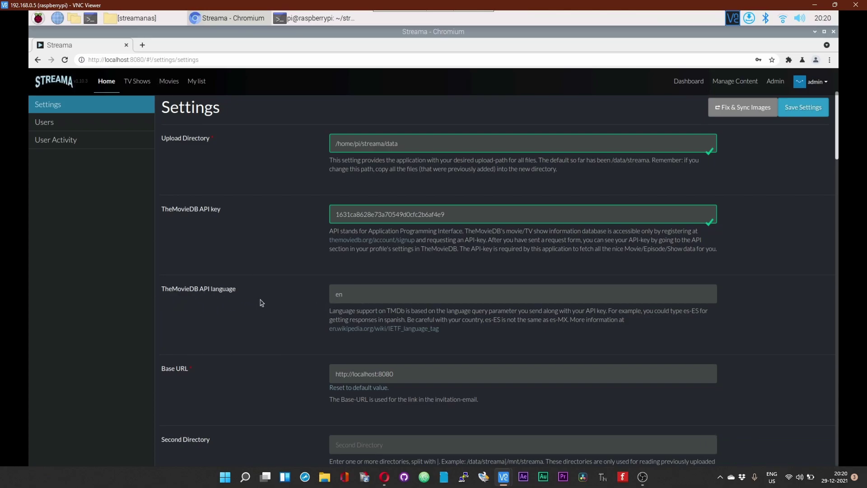
scroll(261, 302, "down", 2)
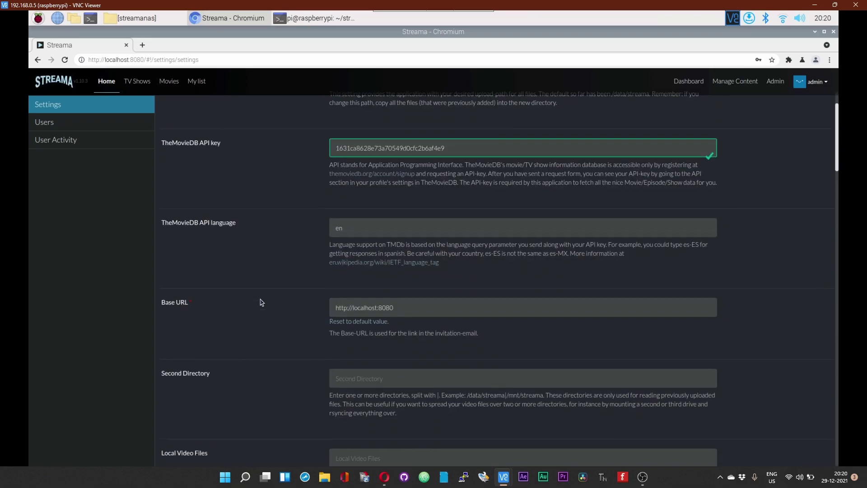
scroll(261, 302, "down", 2)
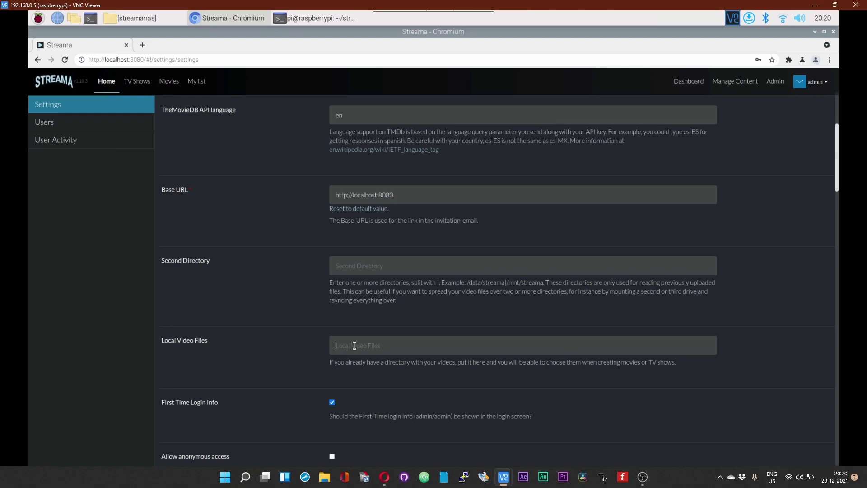
Step: Copy the /home/pi/streamanas/ folder path from the file manager's location bar
left_click(135, 18)
key("ctrl+a")
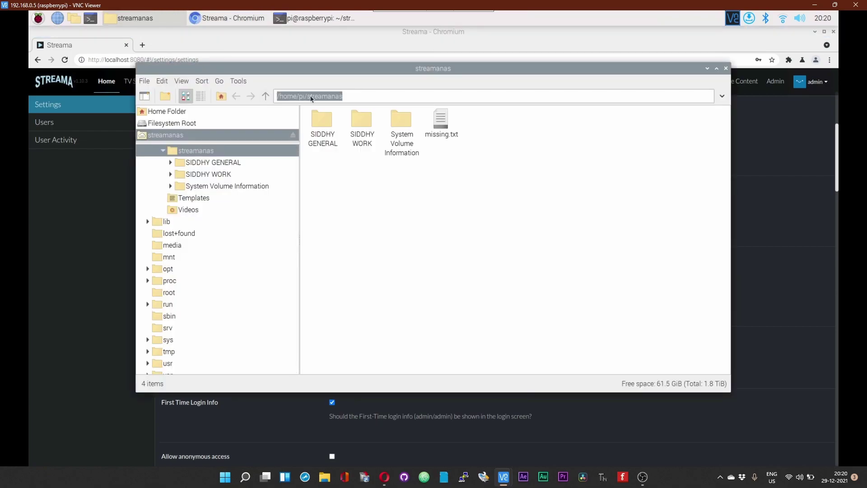
right_click(311, 99)
left_click(327, 116)
left_click(726, 68)
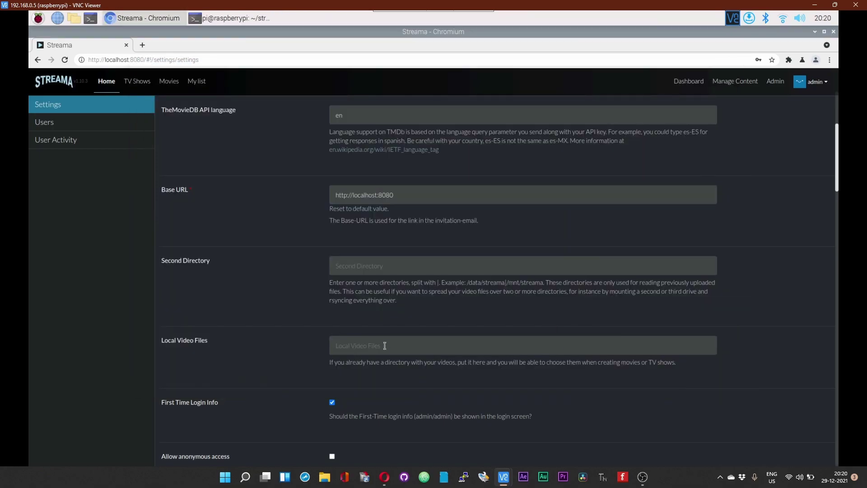
Step: Paste /home/pi/streamanas/ into Local Video Files and validate the directory
right_click(385, 345)
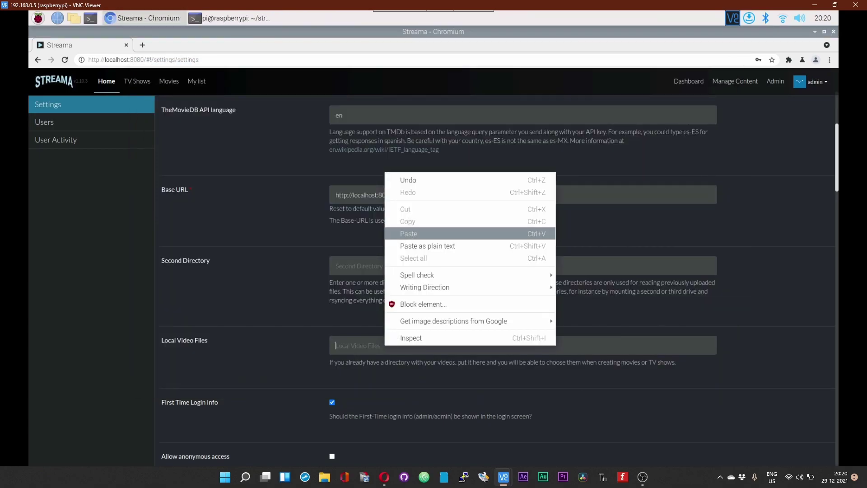
left_click(412, 236)
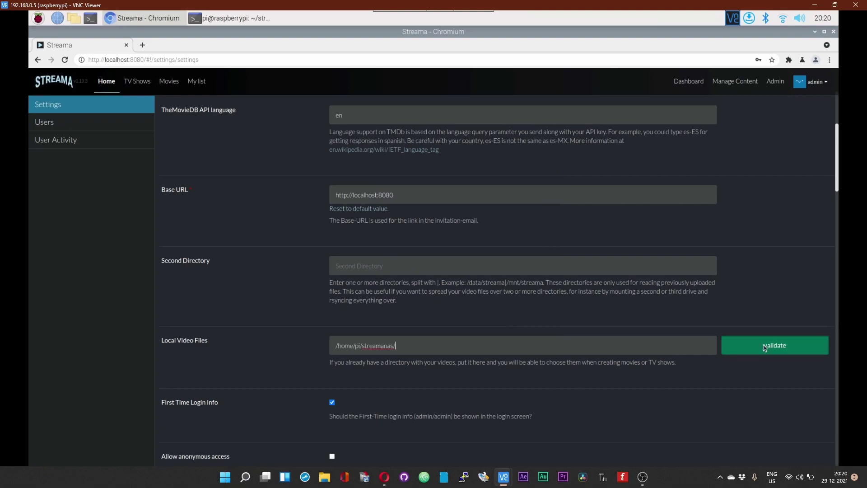
left_click(764, 346)
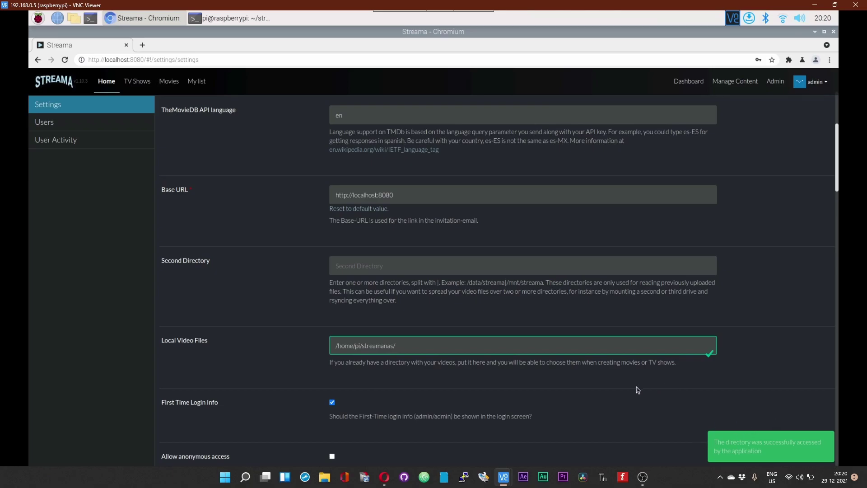
scroll(637, 389, "down", 4)
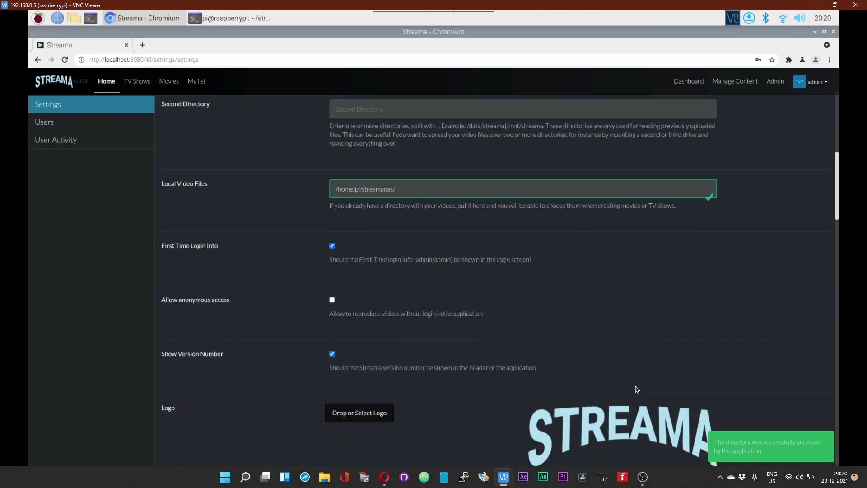
scroll(637, 389, "down", 3)
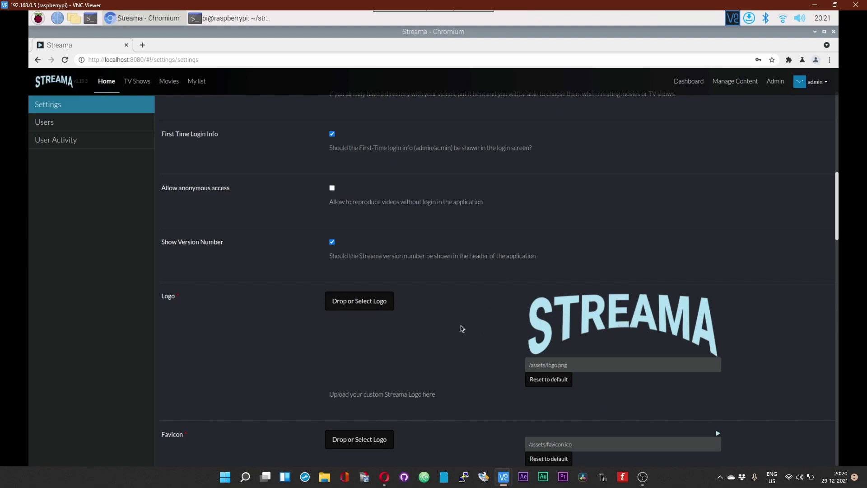
left_click(73, 20)
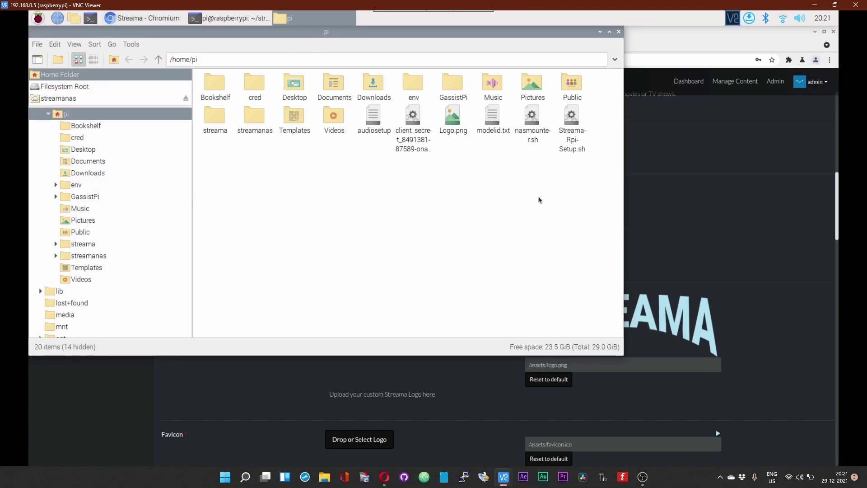
double_click(449, 113)
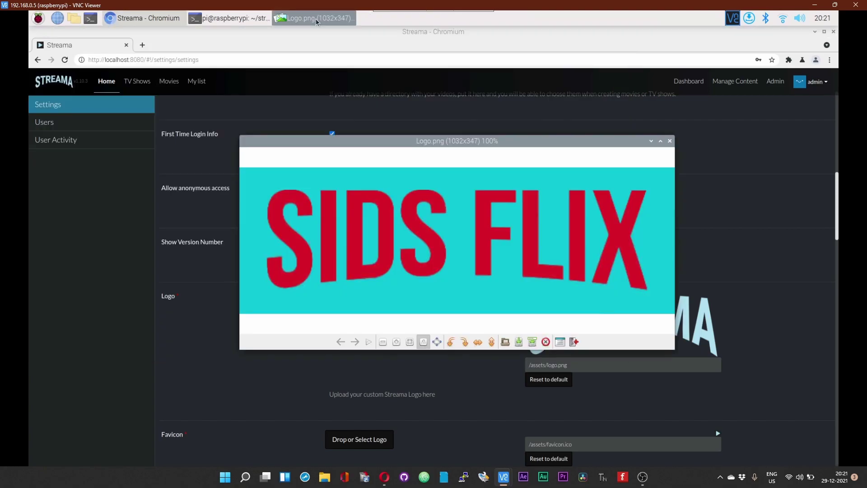
left_click_drag(545, 143, 435, 120)
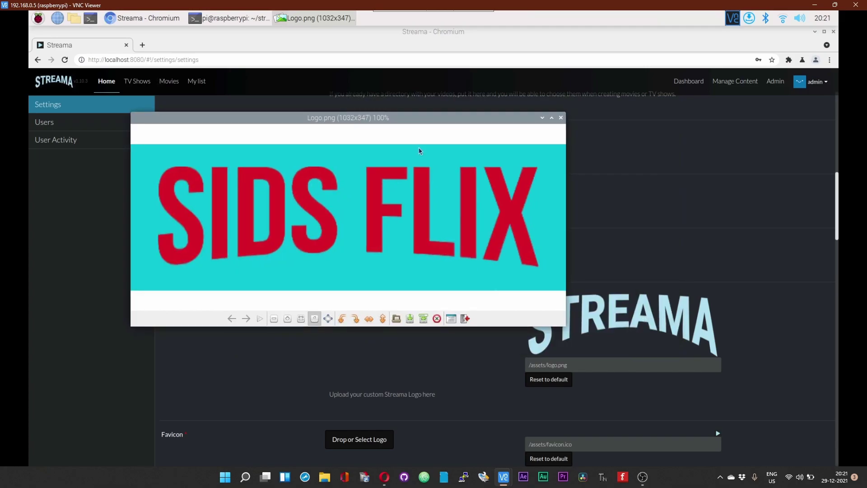
left_click_drag(430, 127, 489, 171)
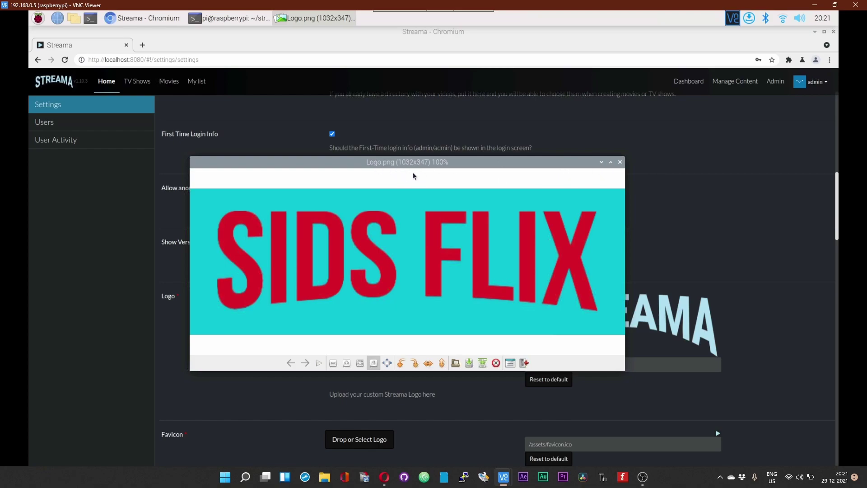
left_click_drag(457, 168, 476, 179)
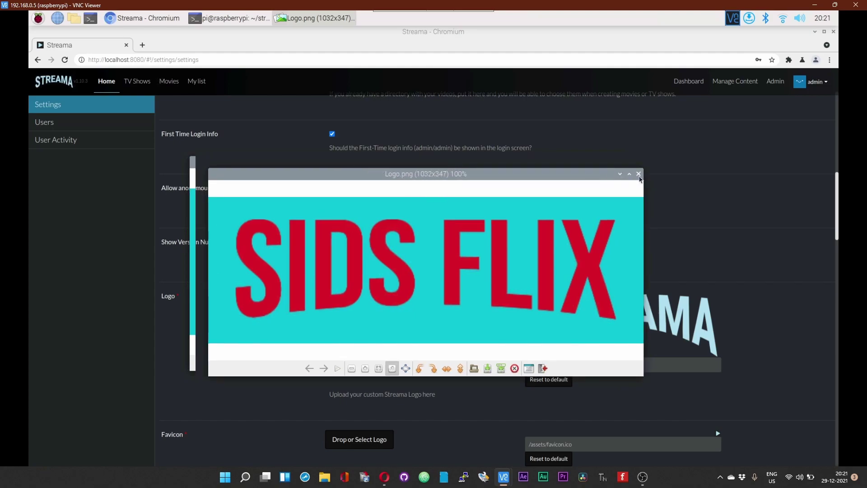
left_click(638, 174)
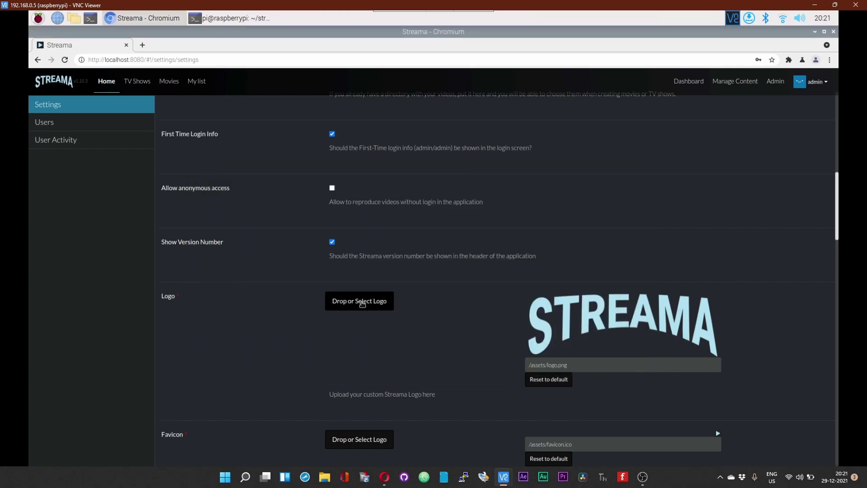
Step: Pick Logo.png from the pi home folder as the custom logo file
left_click(362, 303)
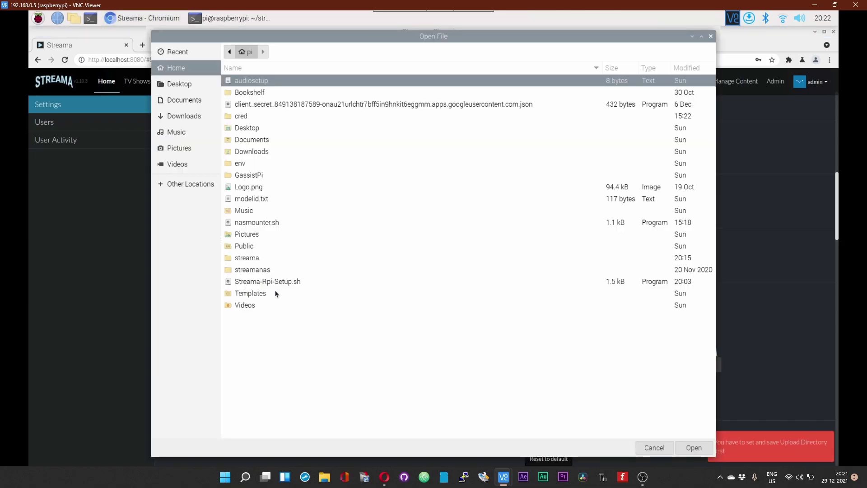
left_click(253, 187)
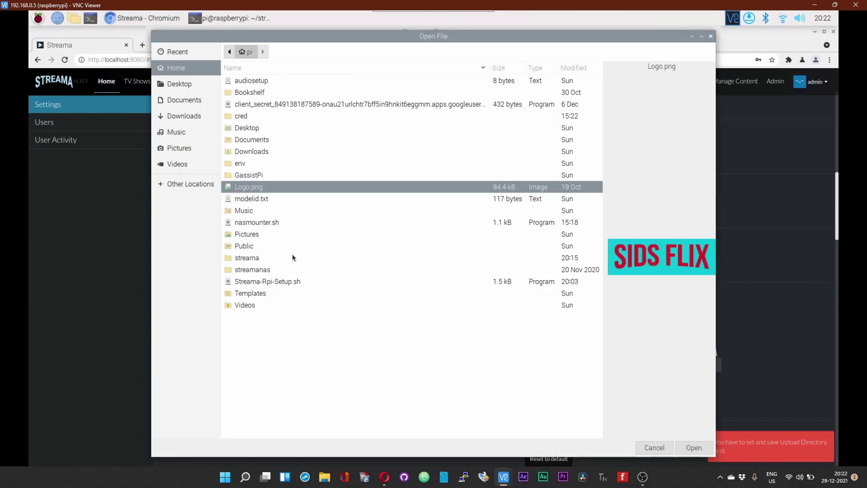
Step: Confirm the Logo.png choice, save the server settings, and reopen the admin Settings page
left_click(694, 447)
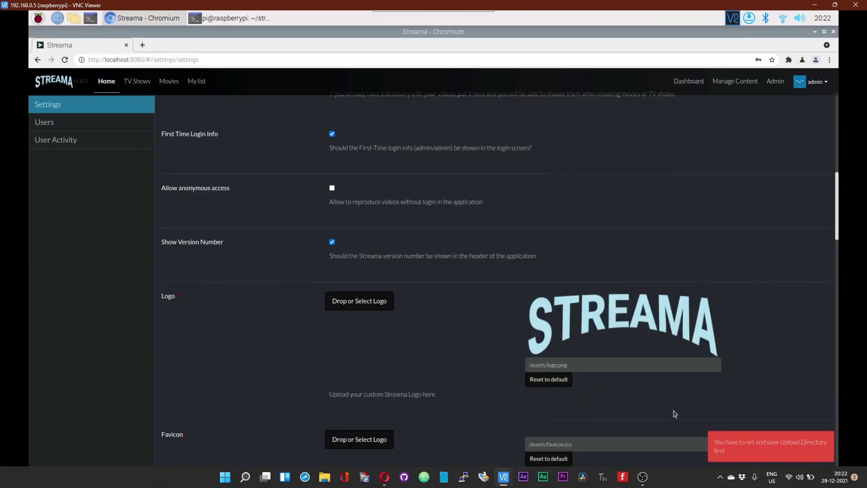
scroll(814, 347, "up", 4)
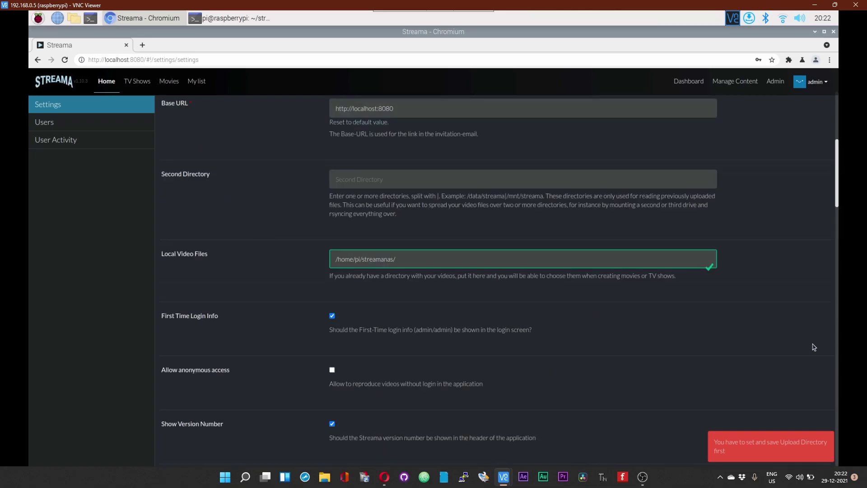
scroll(814, 347, "up", 6)
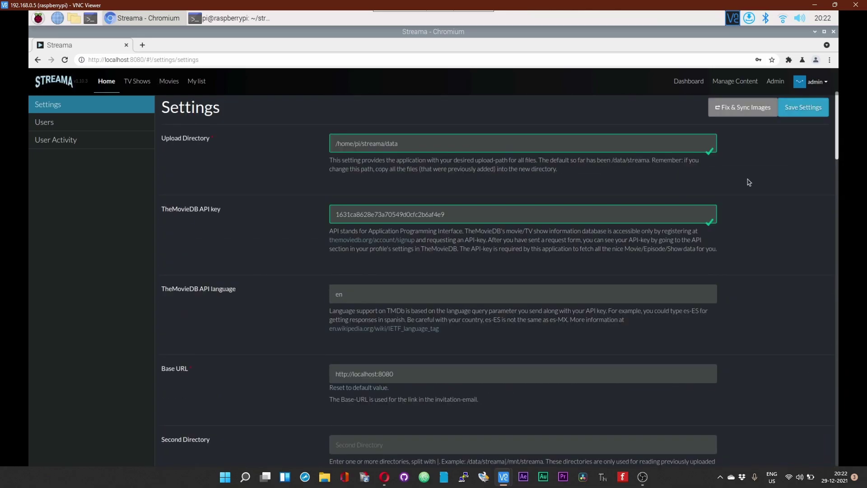
left_click(797, 112)
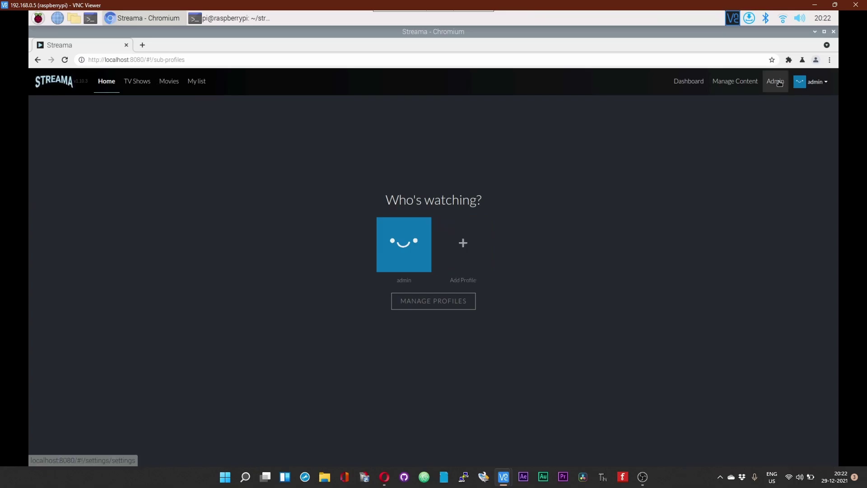
left_click(778, 82)
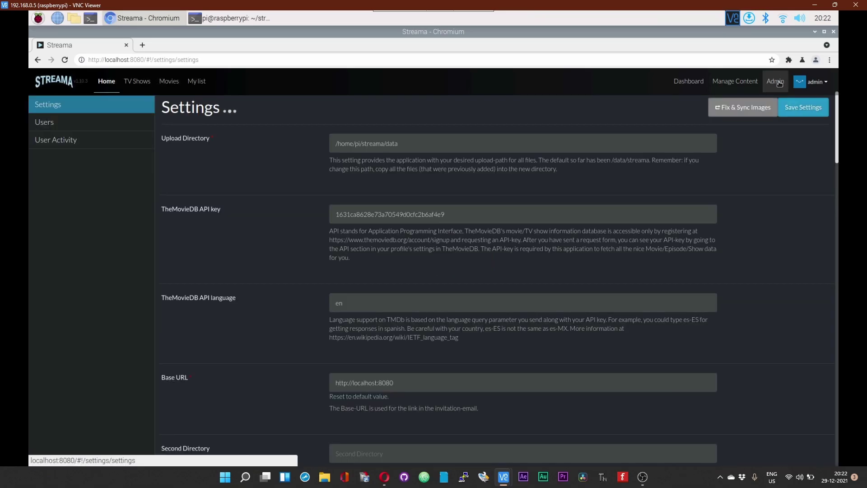
scroll(561, 259, "down", 6)
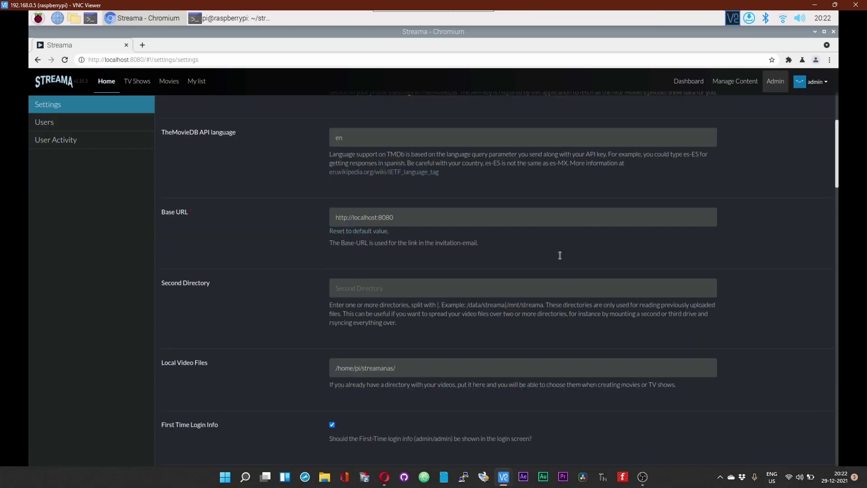
scroll(561, 258, "down", 1)
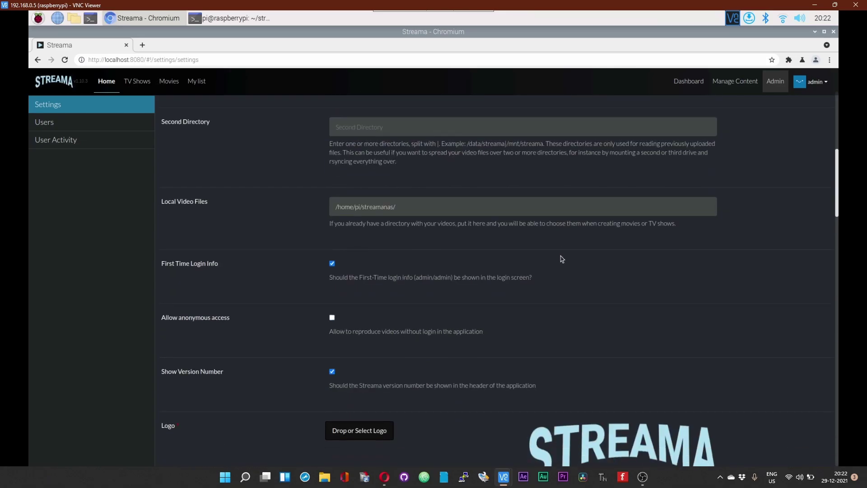
Step: Upload Logo.png as the logo, replacing /assets/logo.png with upload:1
left_click(365, 391)
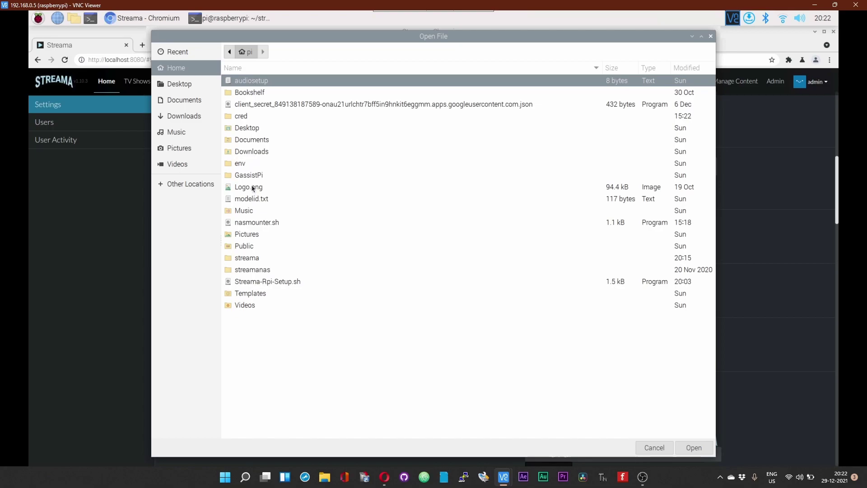
left_click(254, 187)
left_click(693, 448)
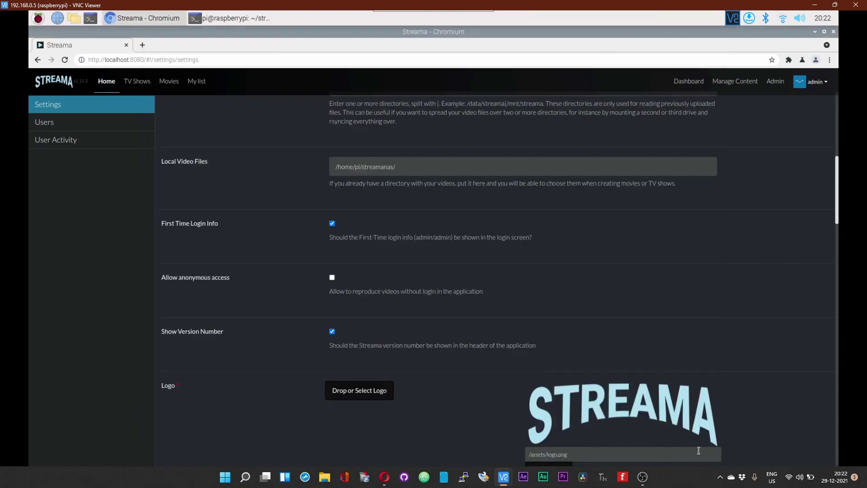
scroll(769, 385, "down", 2)
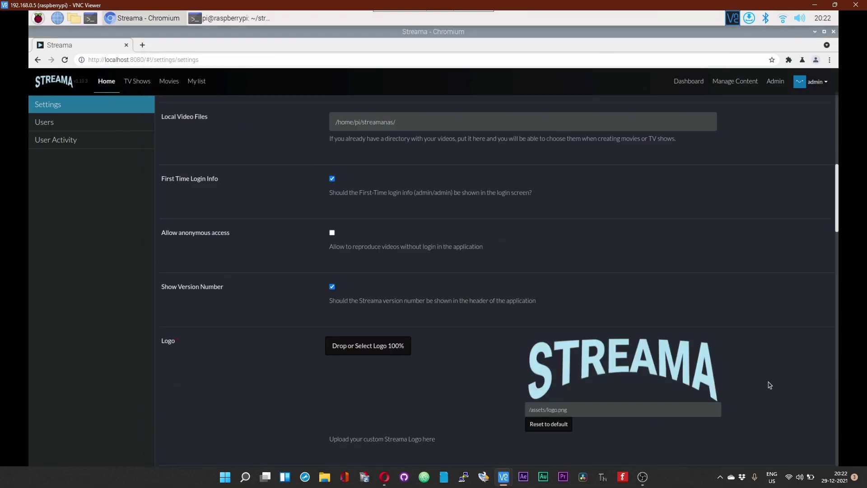
scroll(770, 384, "down", 5)
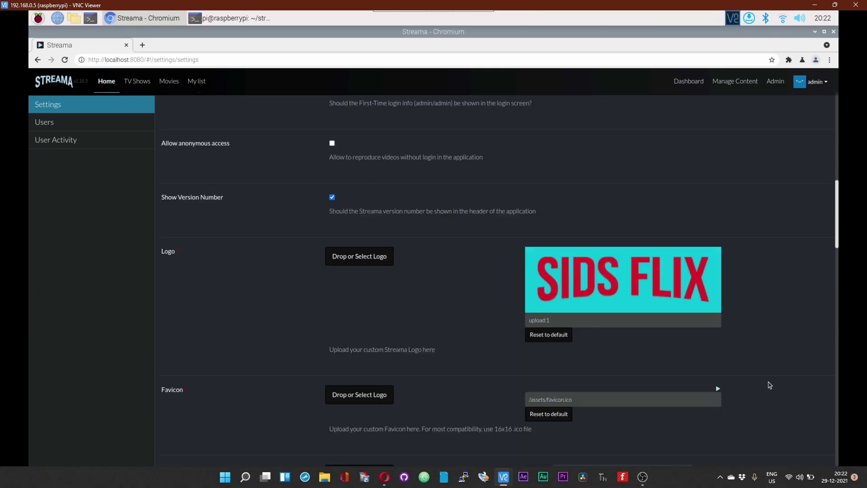
scroll(769, 385, "down", 2)
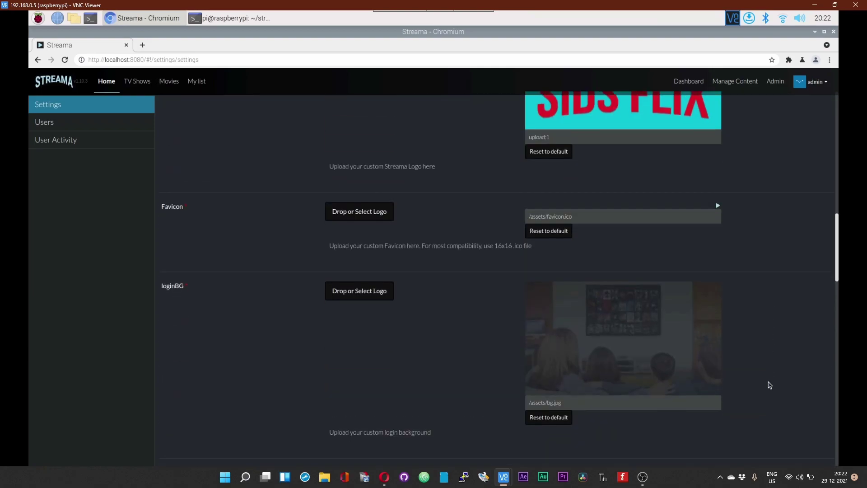
scroll(443, 338, "down", 2)
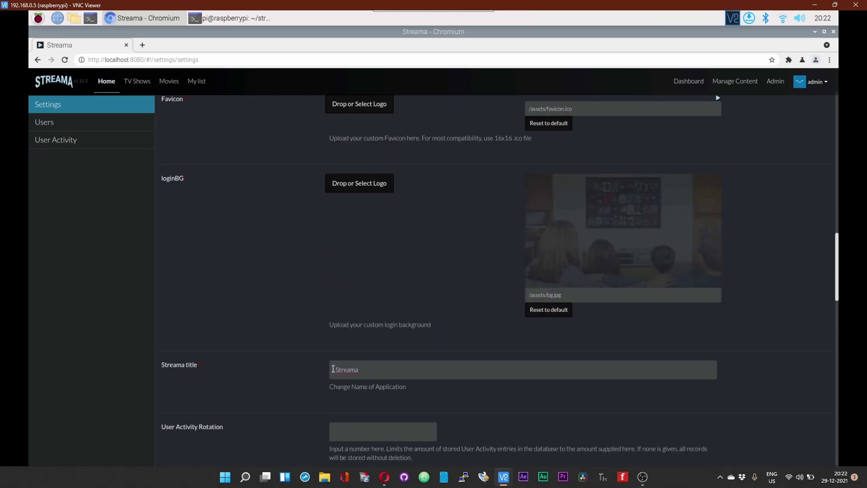
Step: Replace the application title with 'Sids Flix' and scroll down to the opensubtitles credentials
key("ctrl+a")
key("BackSpace")
type("S")
scroll(789, 379, "down", 2)
scroll(788, 380, "down", 9)
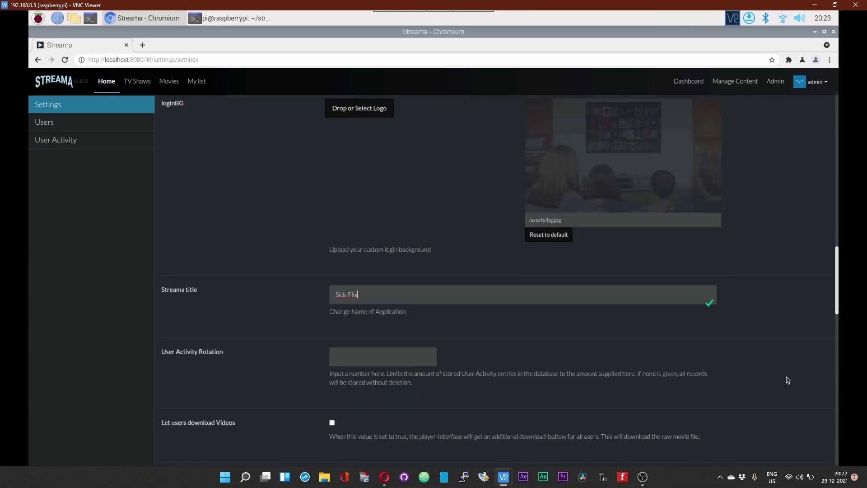
scroll(788, 381, "down", 9)
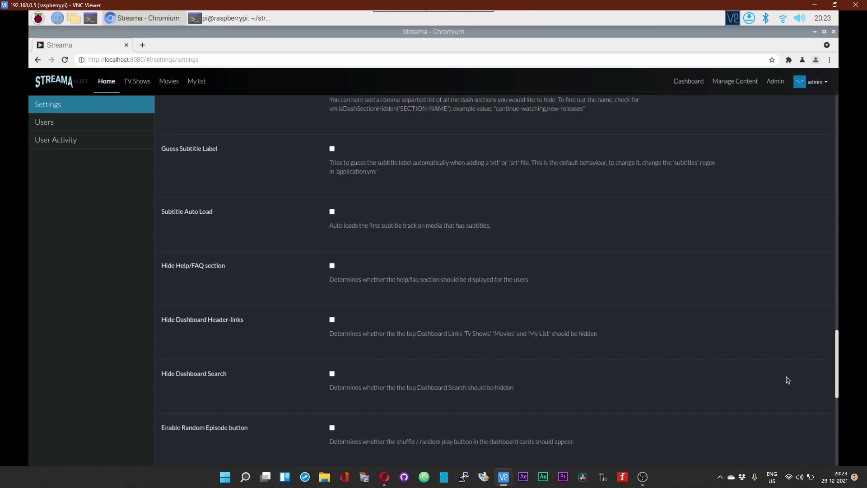
scroll(788, 380, "down", 2)
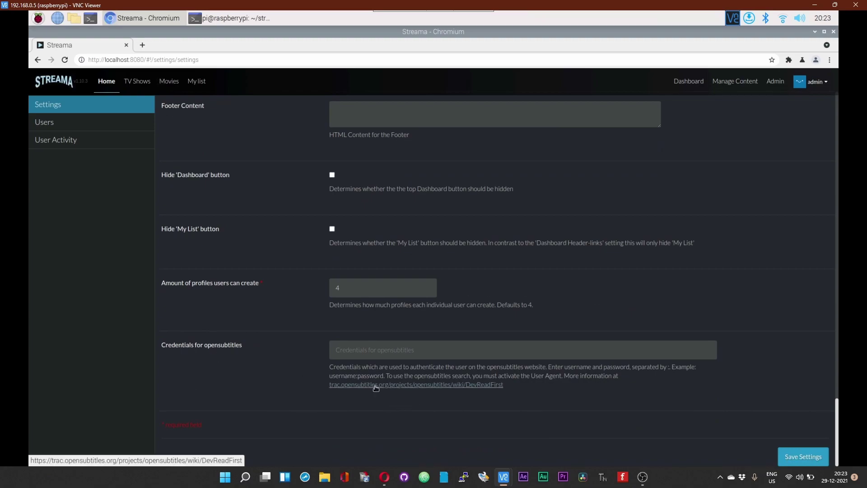
left_click(143, 46)
left_click(91, 76)
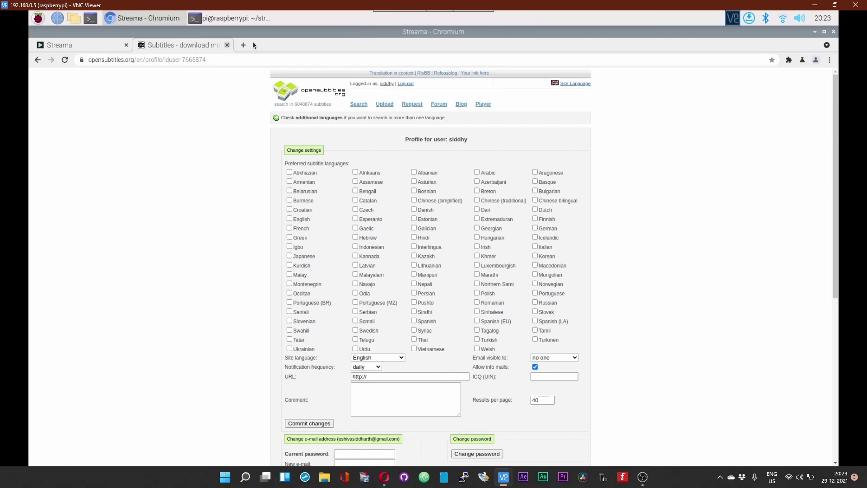
key("ctrl+w")
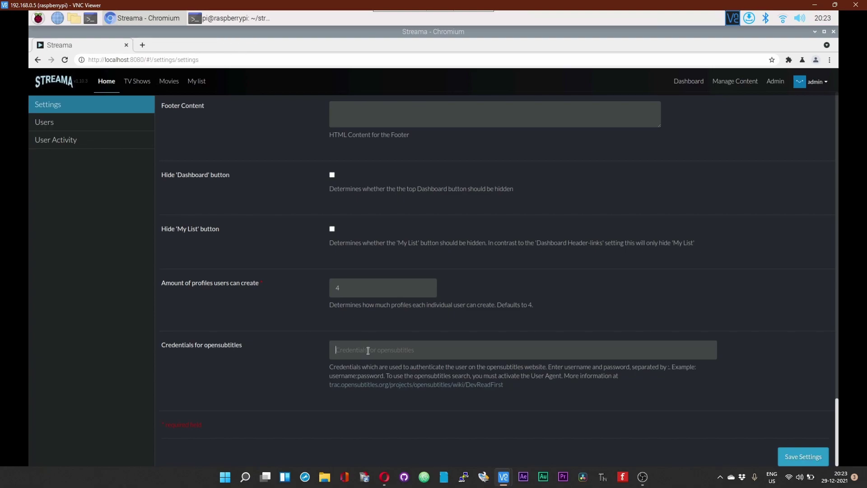
Step: Start entering the opensubtitles username and password in the Credentials for opensubtitles field
left_click(368, 350)
type("s")
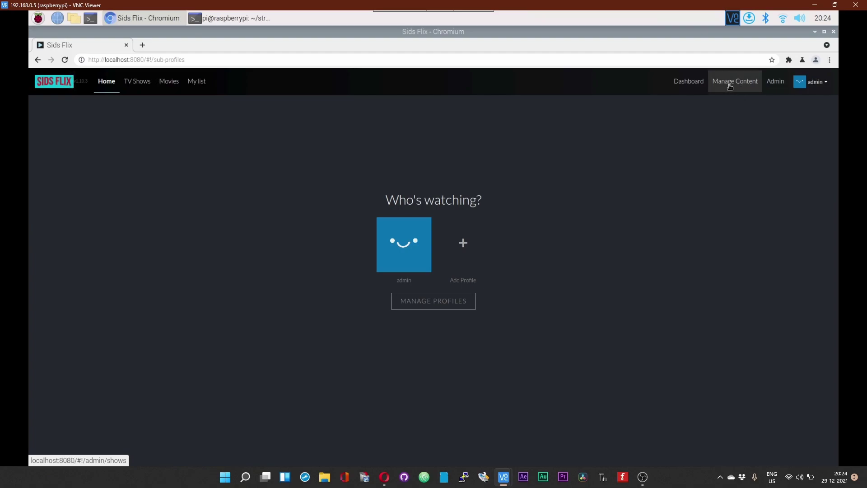
Step: Open the Movies admin page and its Bulk-Create from file(s) dialog
left_click(730, 86)
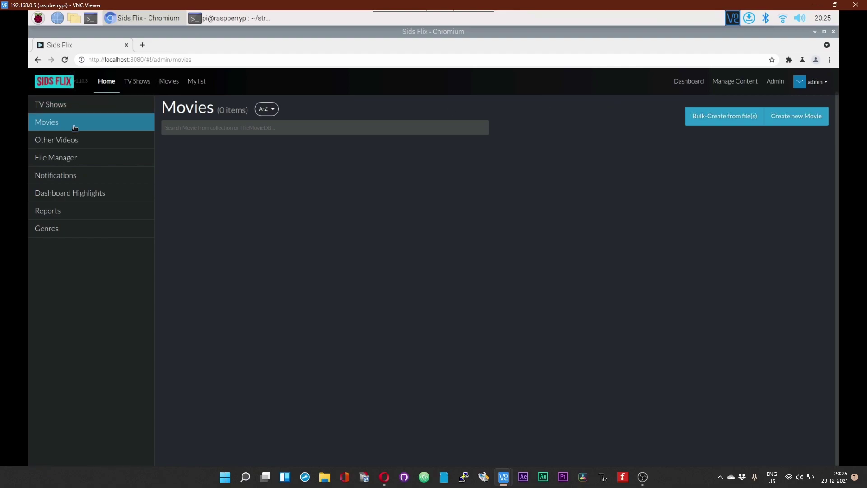
left_click(729, 123)
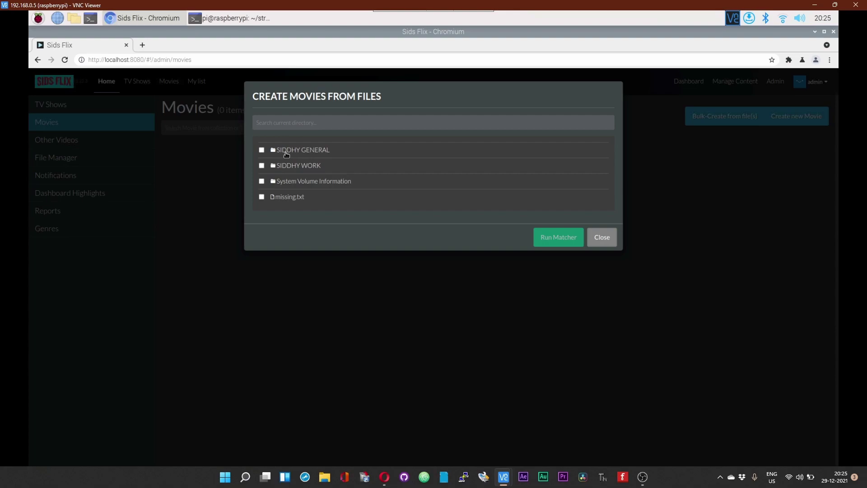
Step: Expand SIDDHY GENERAL and select the whole Movies folder for import
left_click(286, 151)
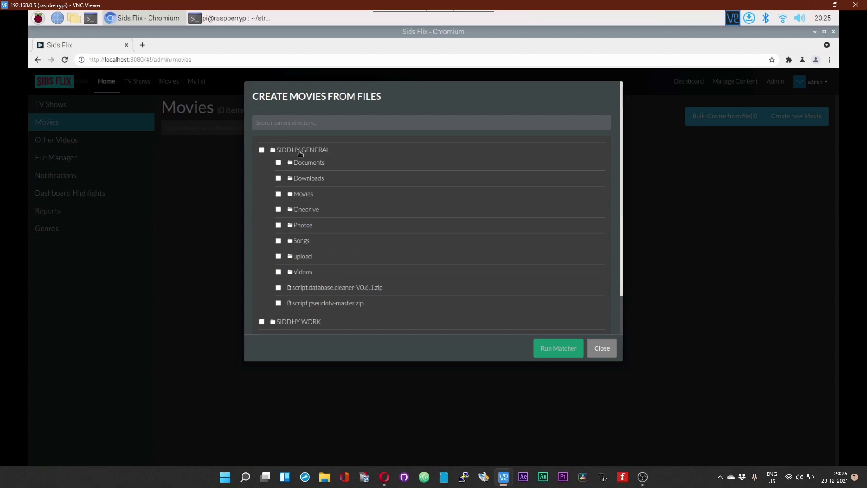
left_click(300, 154)
left_click(300, 151)
left_click(307, 196)
left_click(279, 193)
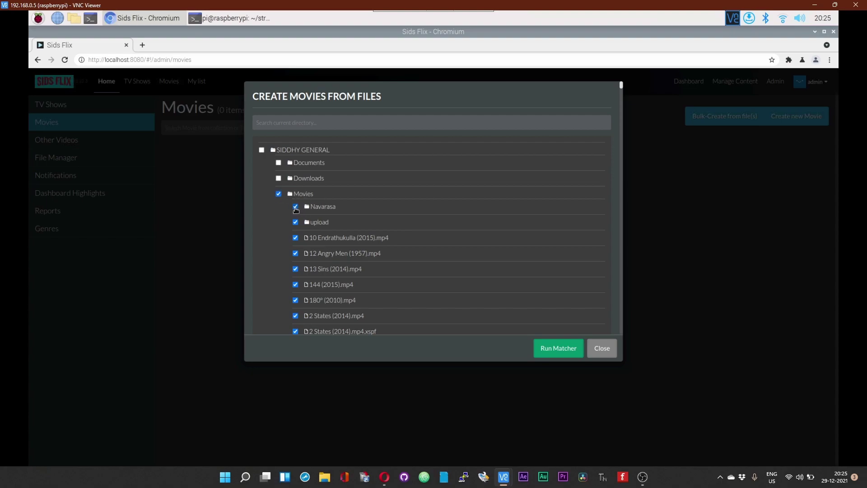
Step: Expand Navarasa and exclude episodes S01E01 through S01E05
left_click(296, 208)
left_click(312, 219)
left_click(312, 234)
left_click(296, 207)
left_click(296, 208)
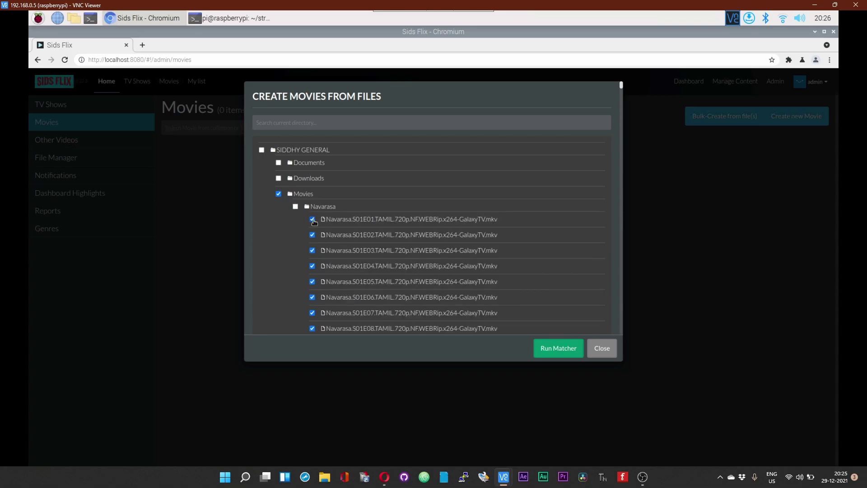
left_click(312, 235)
left_click(312, 244)
left_click(312, 251)
left_click(312, 281)
left_click(312, 266)
Step: Exclude Navarasa episodes S01E06 through S01E09 and the upload folder
scroll(318, 275, "down", 2)
scroll(317, 275, "down", 1)
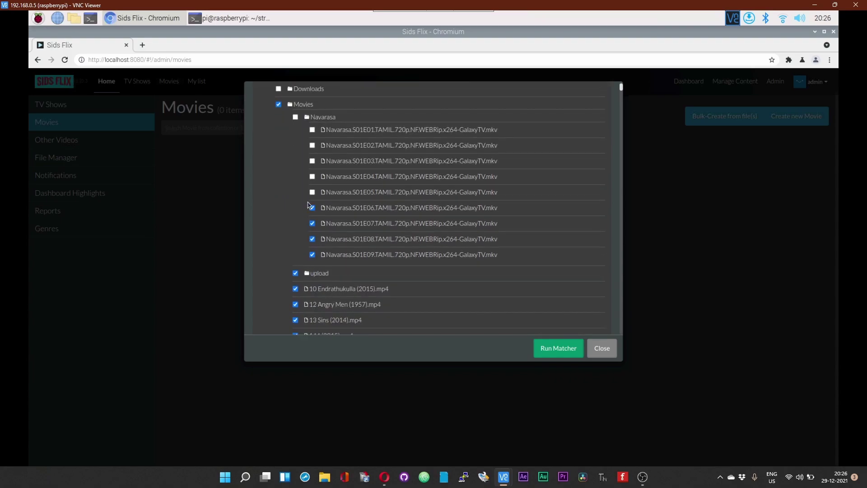
left_click(312, 207)
left_click(312, 223)
left_click(312, 239)
left_click(312, 255)
left_click(296, 273)
Step: Run the matcher on the selected files and add all found matches, giving 104 movies
left_click(545, 352)
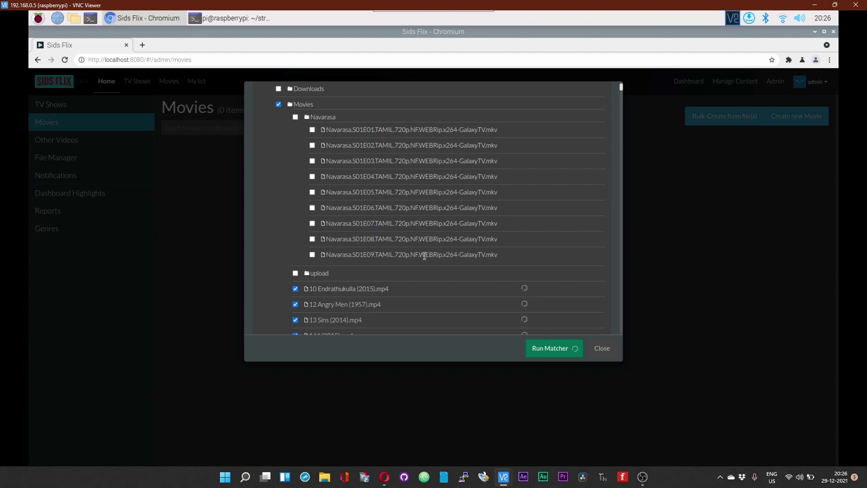
scroll(333, 305, "down", 2)
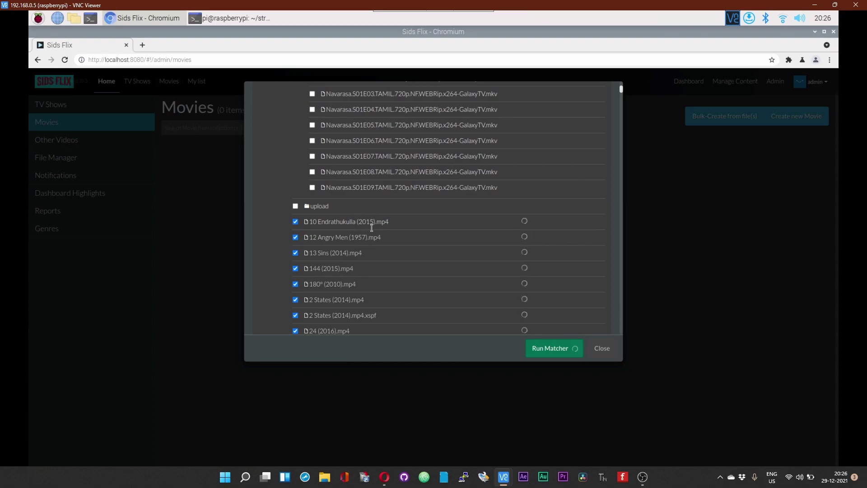
scroll(372, 228, "down", 10)
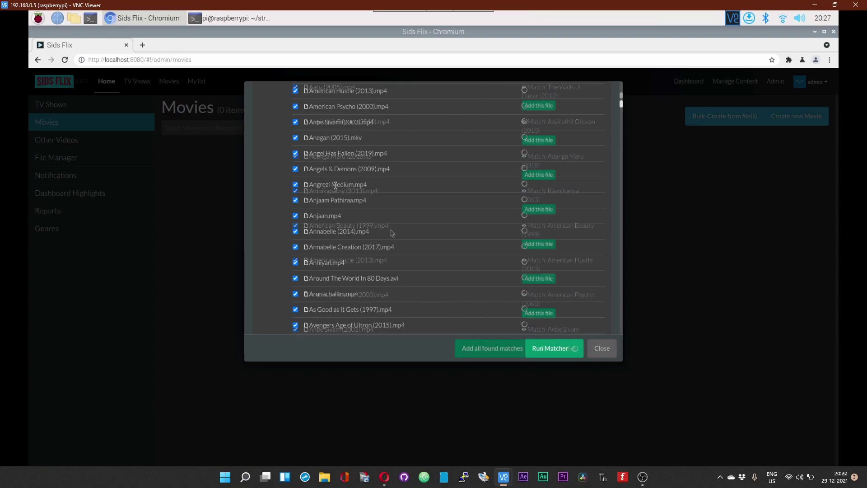
scroll(392, 233, "down", 5)
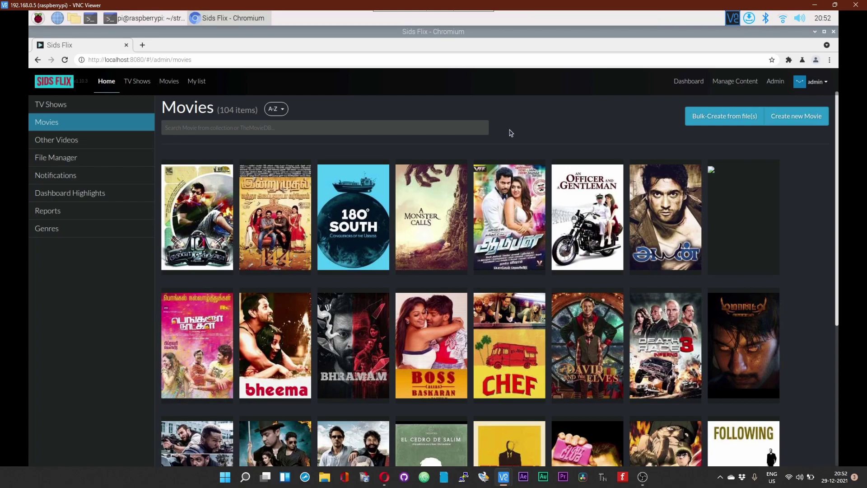
Step: Re-match the 180° South entry to the 2011 film '180' from TheMovieDB and save
left_click(354, 222)
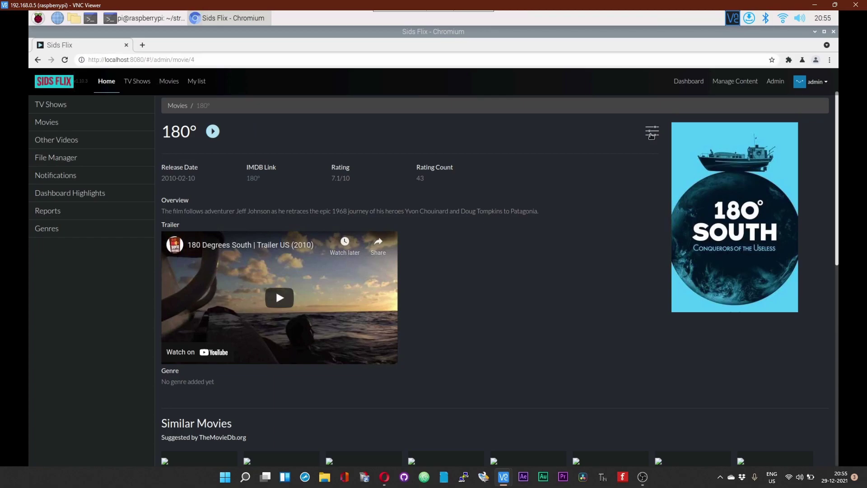
left_click(651, 132)
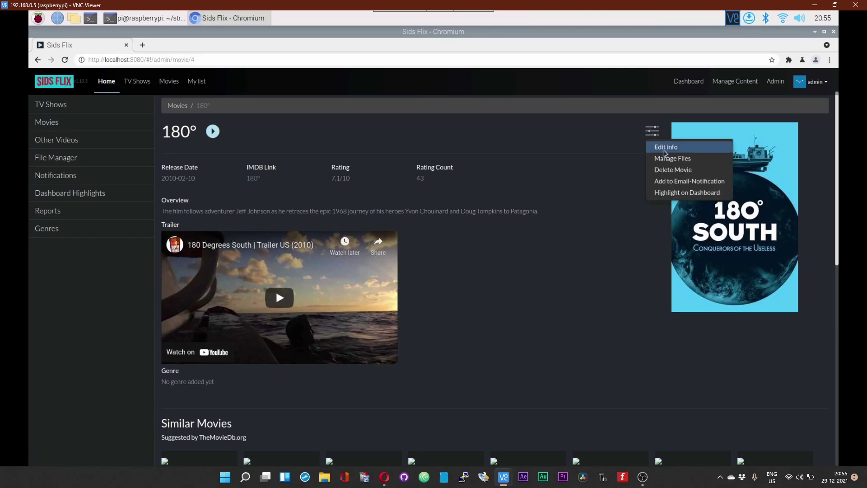
left_click(665, 149)
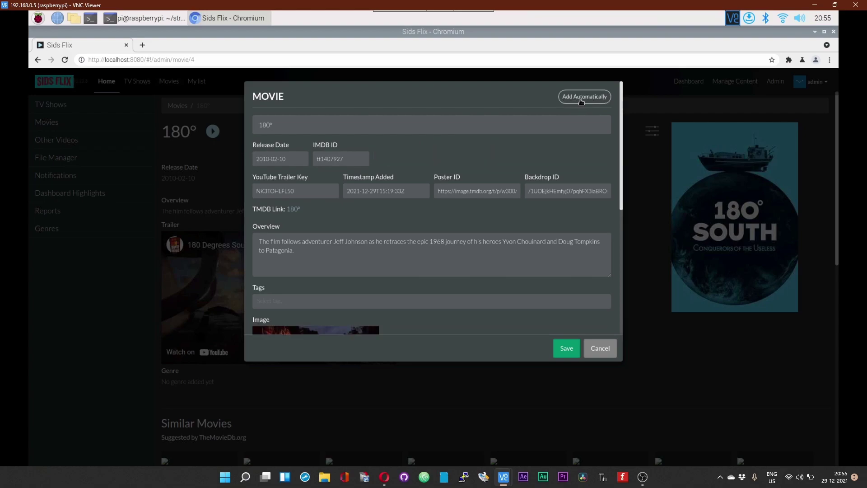
left_click(580, 101)
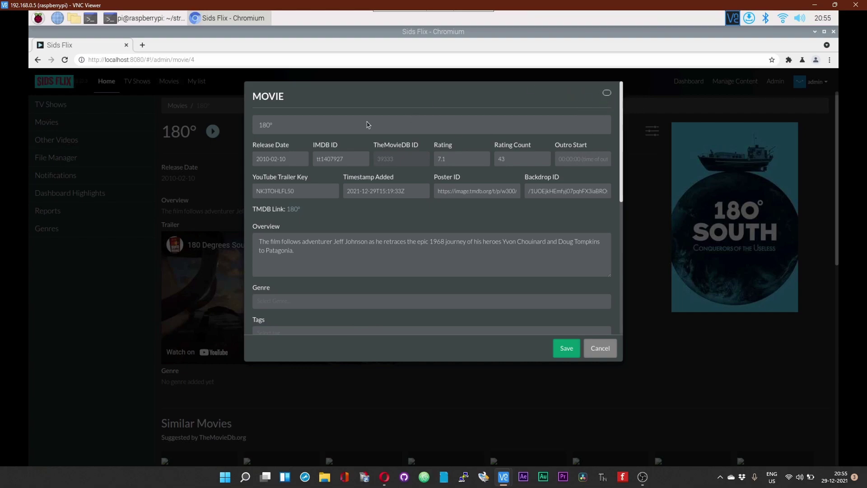
triple_click(253, 130)
type("1")
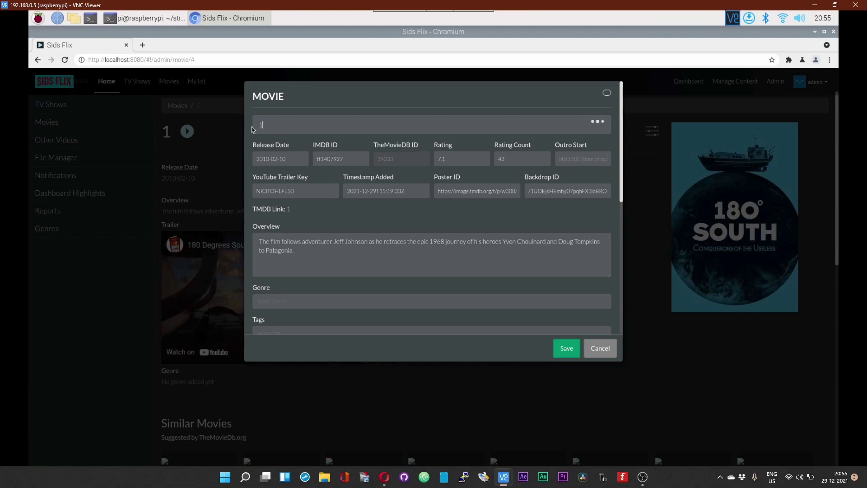
type("80")
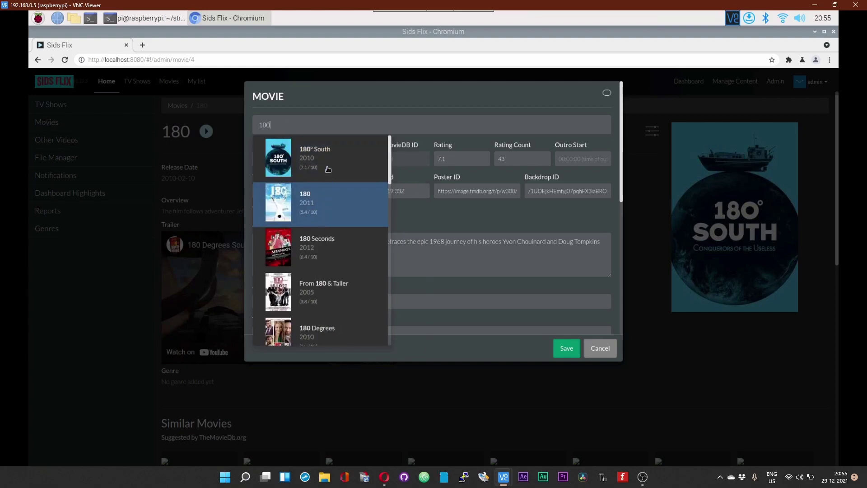
left_click(326, 205)
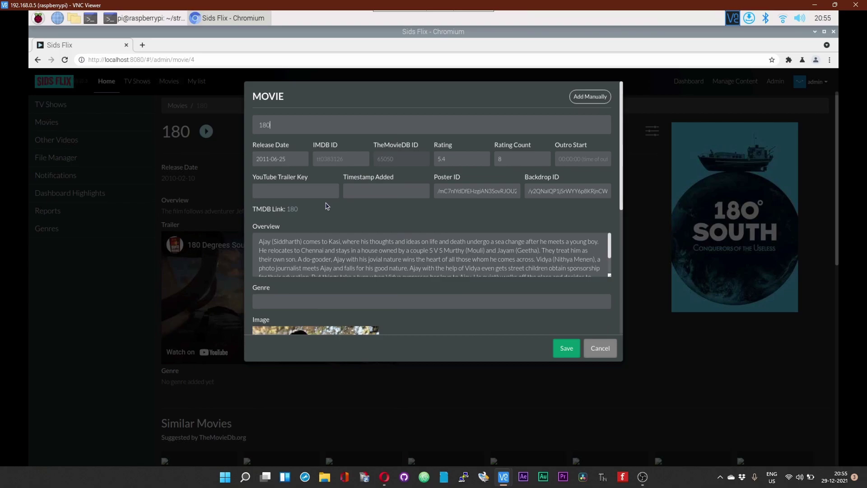
left_click(567, 348)
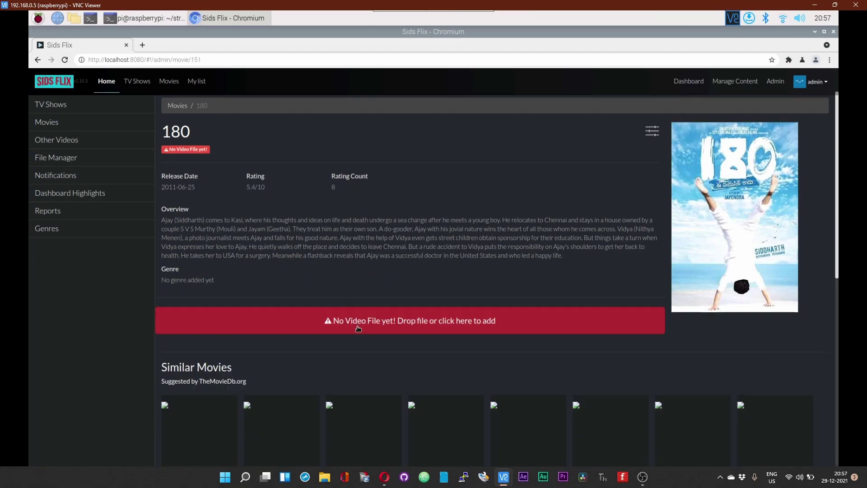
Step: Browse the server's local files to the SIDDHY GENERAL Movies folder
left_click(359, 331)
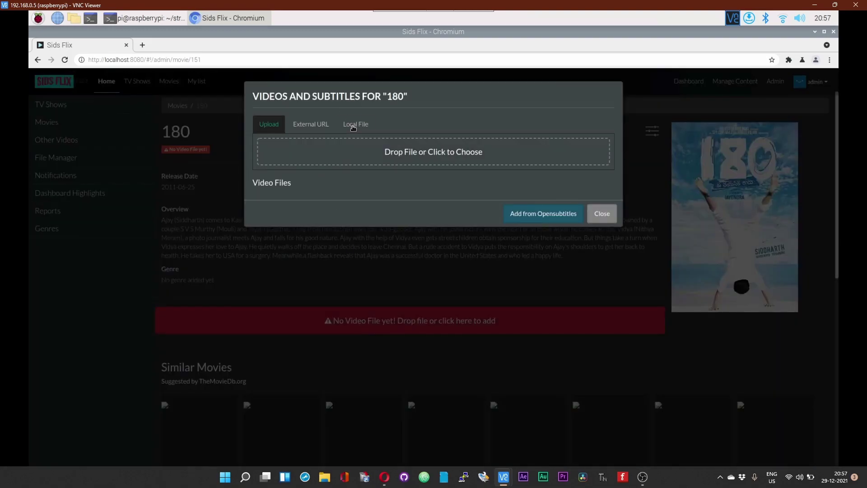
left_click(354, 126)
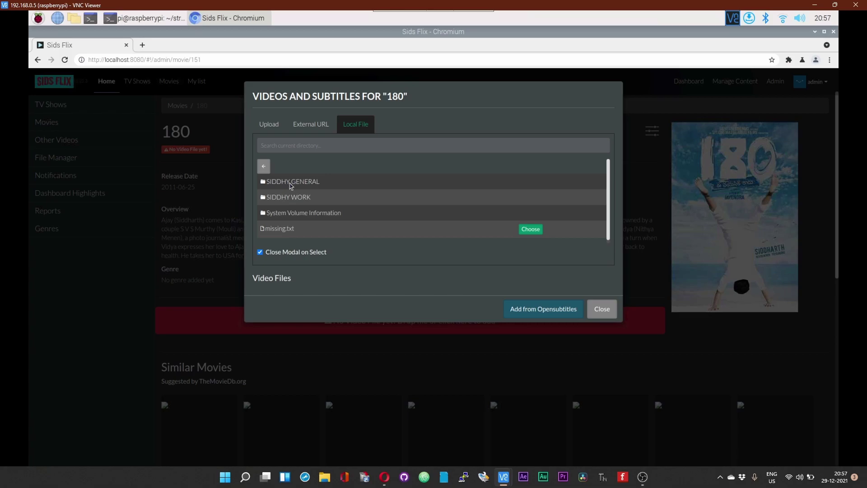
left_click(289, 182)
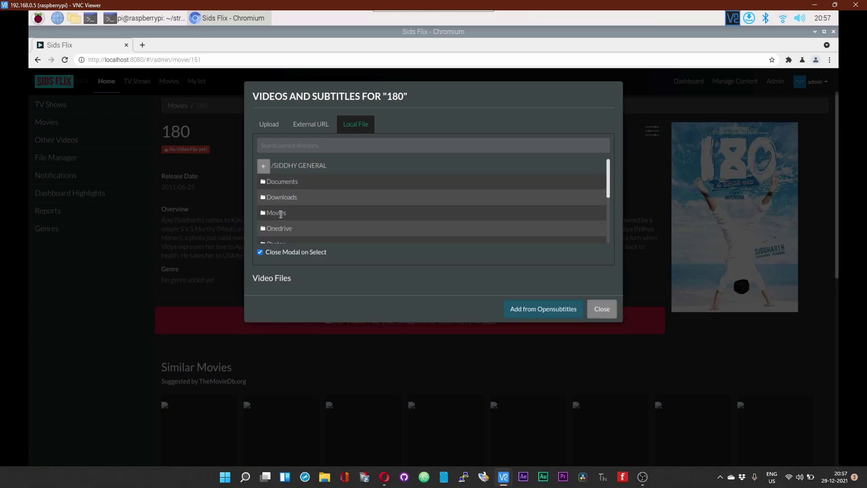
left_click(282, 216)
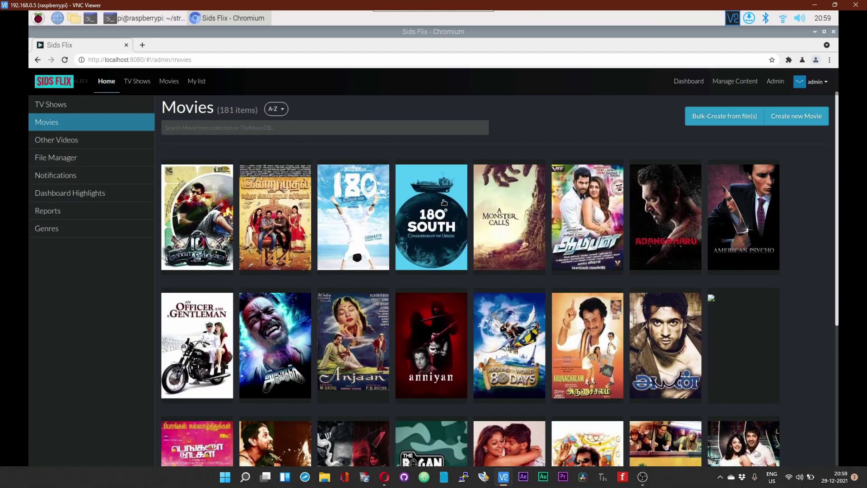
Step: Delete the 180° South movie and show the Users admin list
left_click(444, 202)
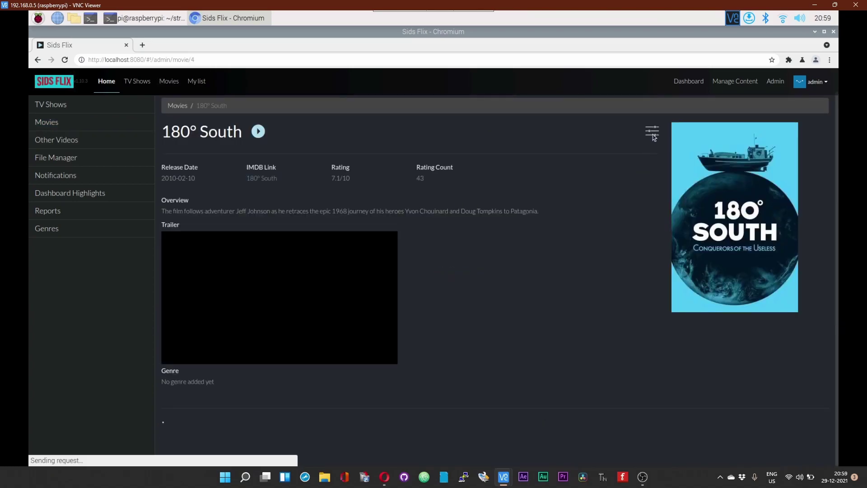
left_click(653, 133)
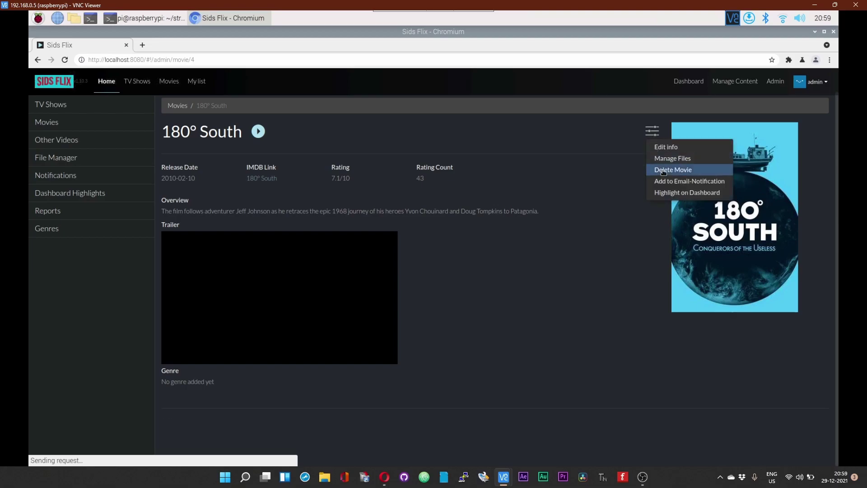
left_click(663, 171)
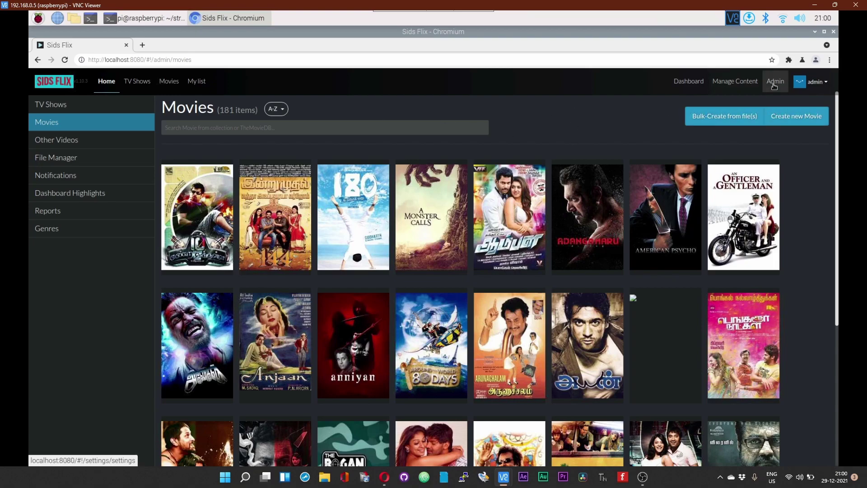
left_click(774, 85)
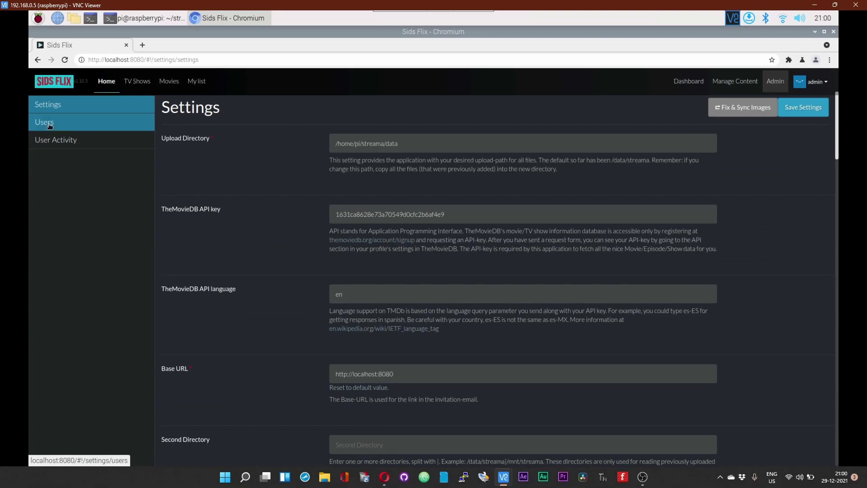
left_click(45, 122)
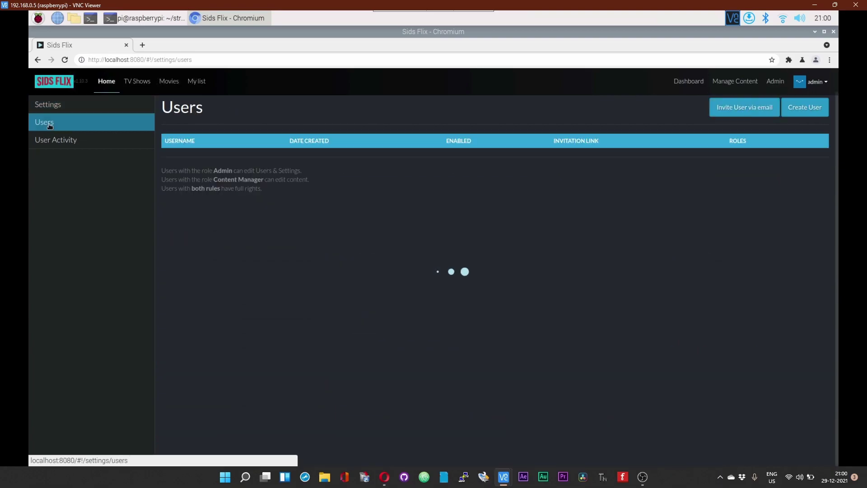
Step: Invite a new enabled Trusted User by entering their e-mail address and saving
left_click(735, 115)
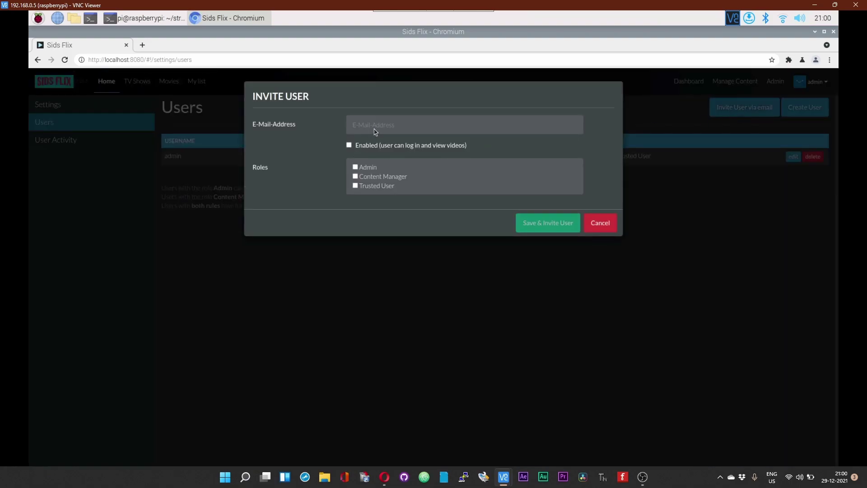
left_click(350, 146)
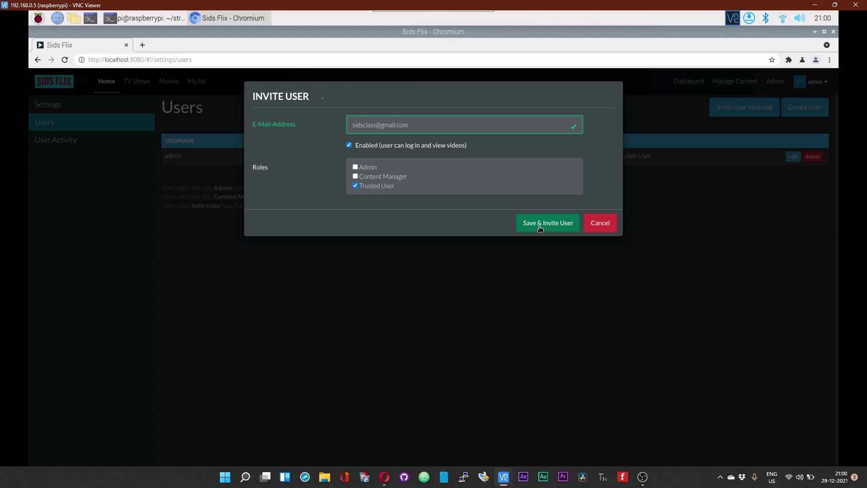
left_click(540, 228)
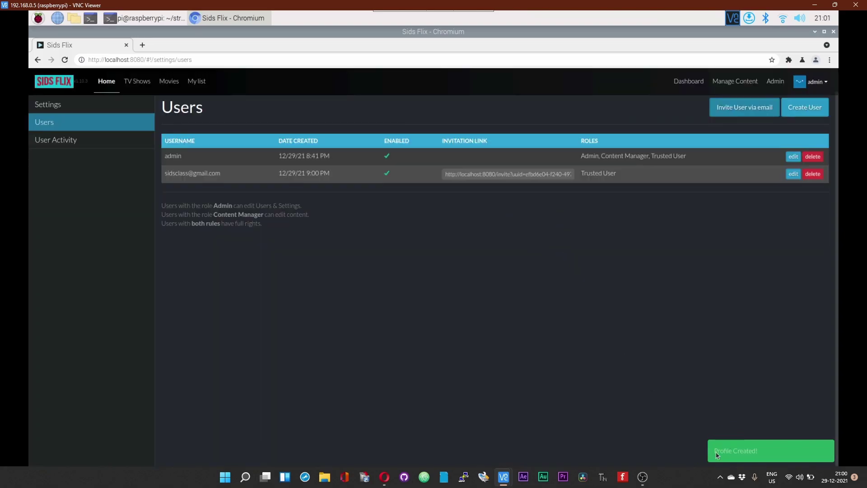
Step: Cancel the Create User form and switch to Opera on the PC
left_click(803, 114)
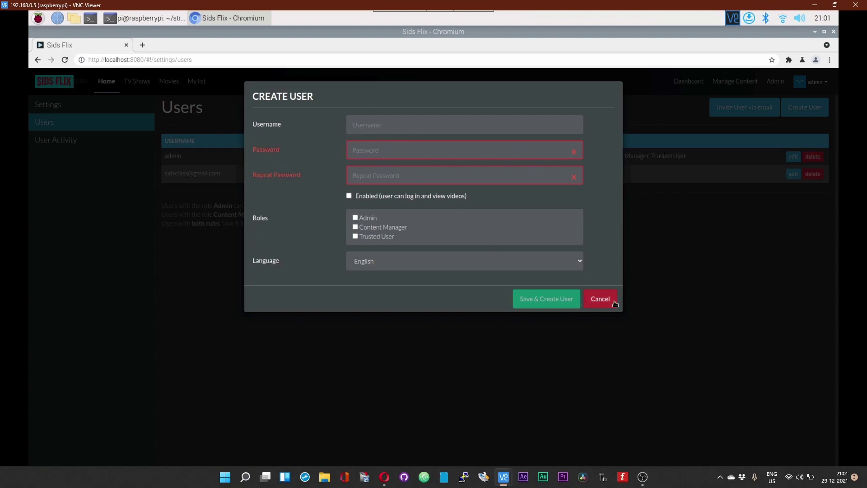
left_click(600, 299)
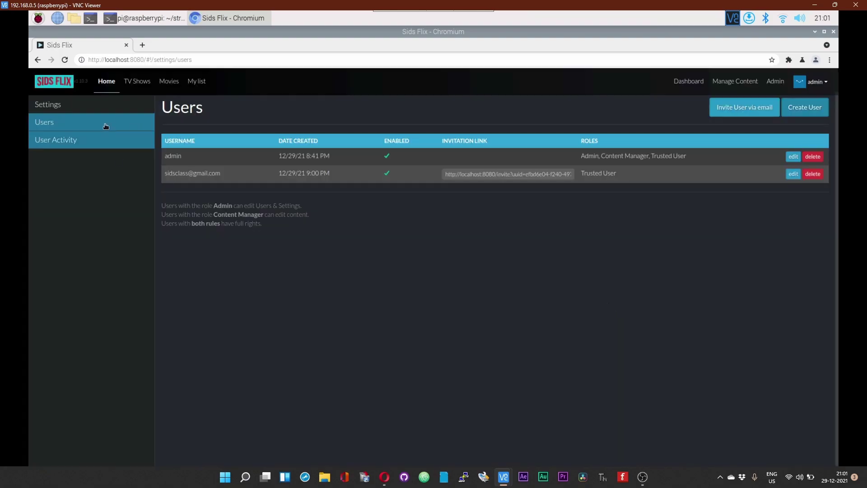
left_click(384, 477)
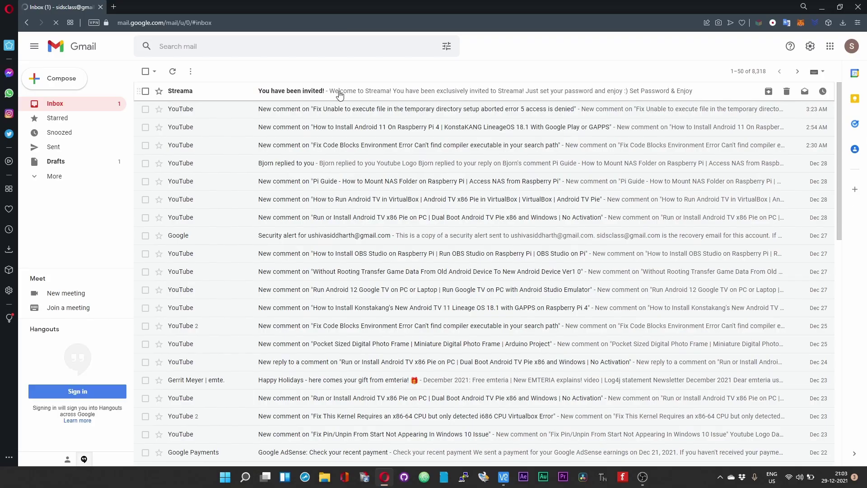
Step: Copy the Set Password link from the Streama invitation e-mail into a new tab's reach
left_click(340, 94)
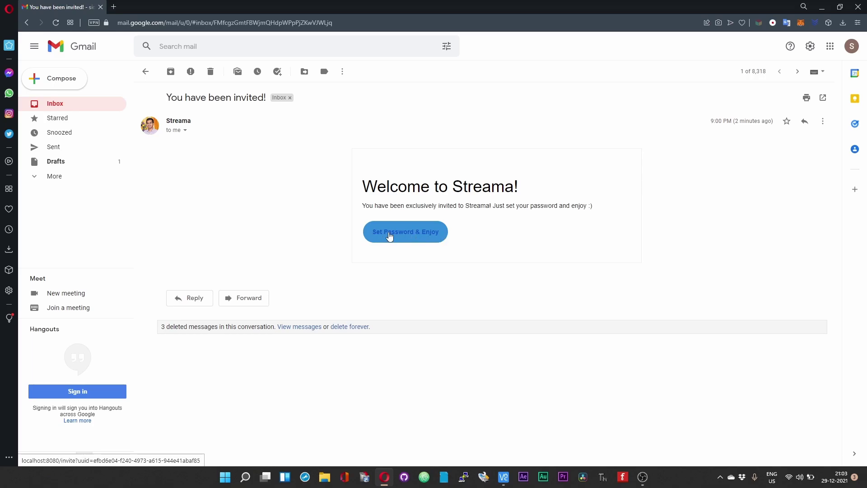
right_click(390, 236)
left_click(408, 276)
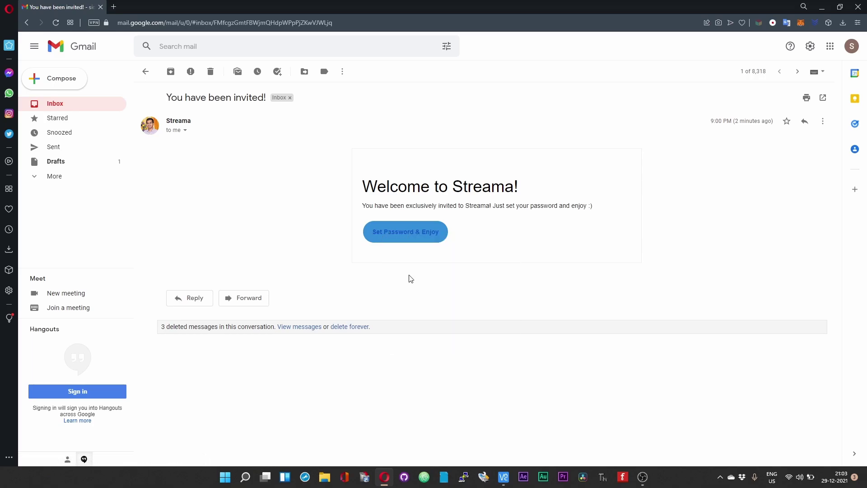
left_click(113, 6)
Step: Paste and load the copied invitation link in the new tab
right_click(121, 21)
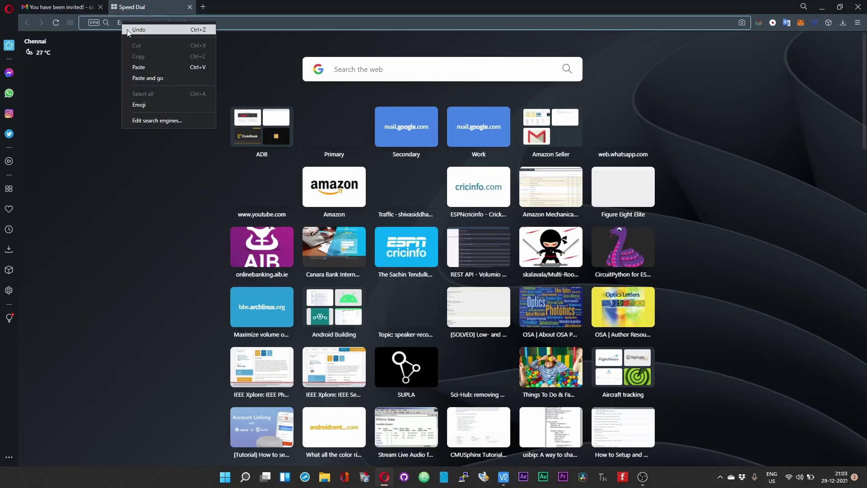
left_click(143, 66)
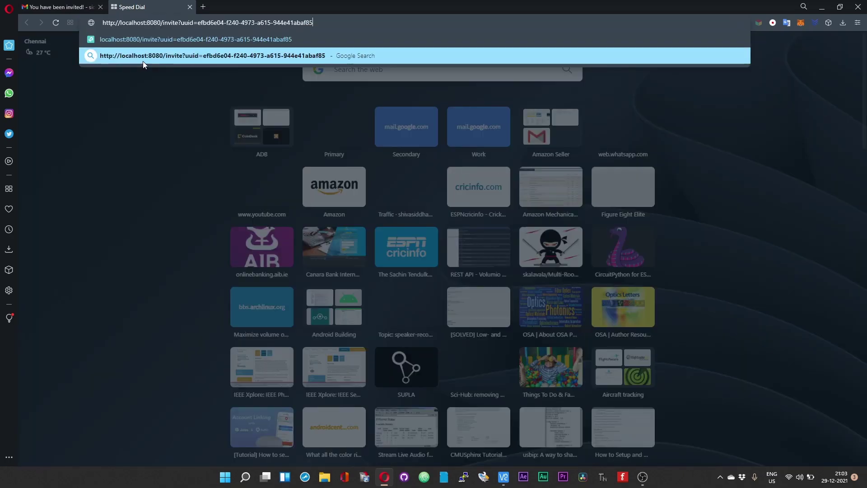
key("Return")
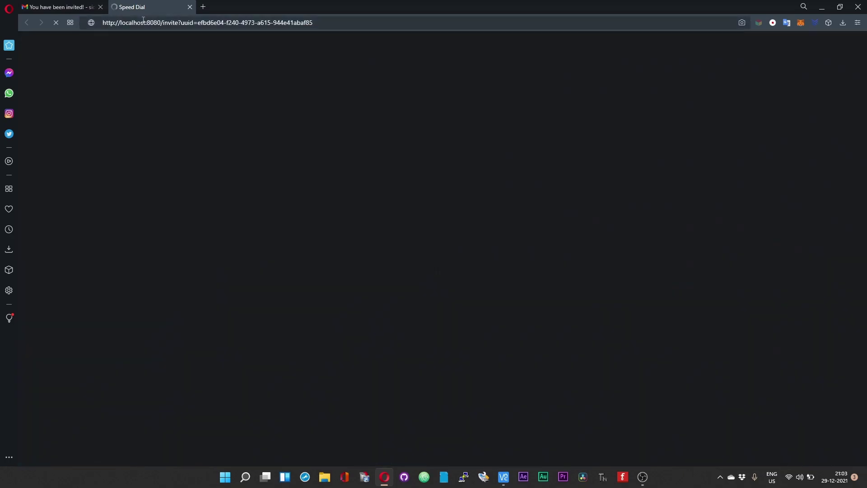
Step: Replace localhost with 192.168.0.5 in the invite URL, reload, and close Gmail
left_click(146, 23)
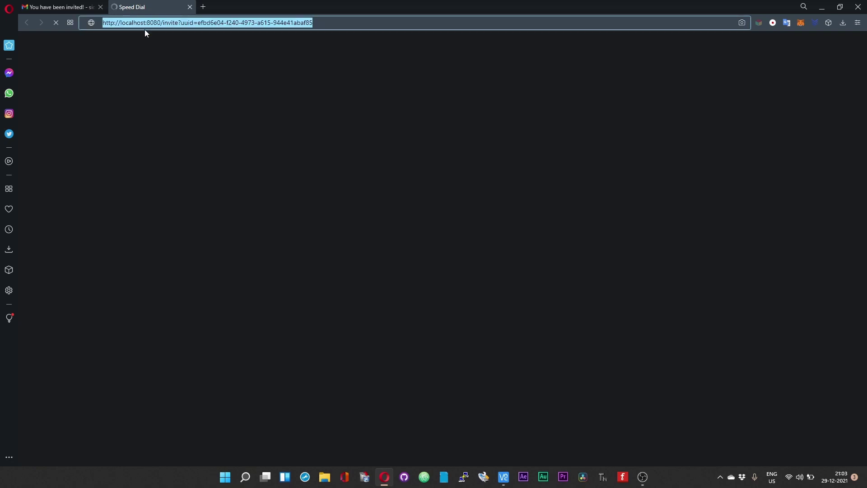
left_click(146, 23)
left_click_drag(146, 23, 120, 27)
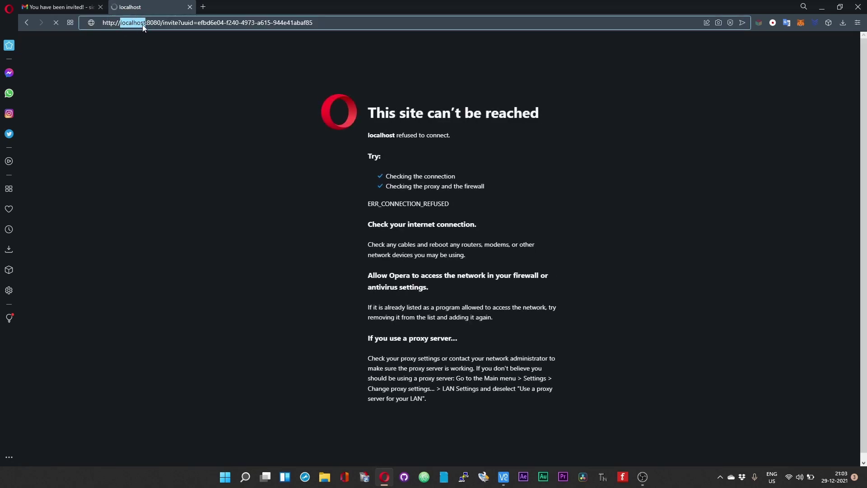
type("192.")
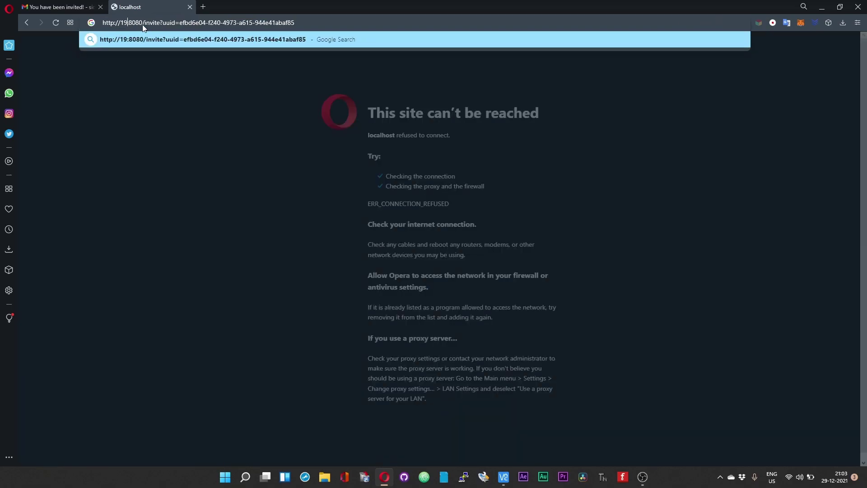
type("168.0.5")
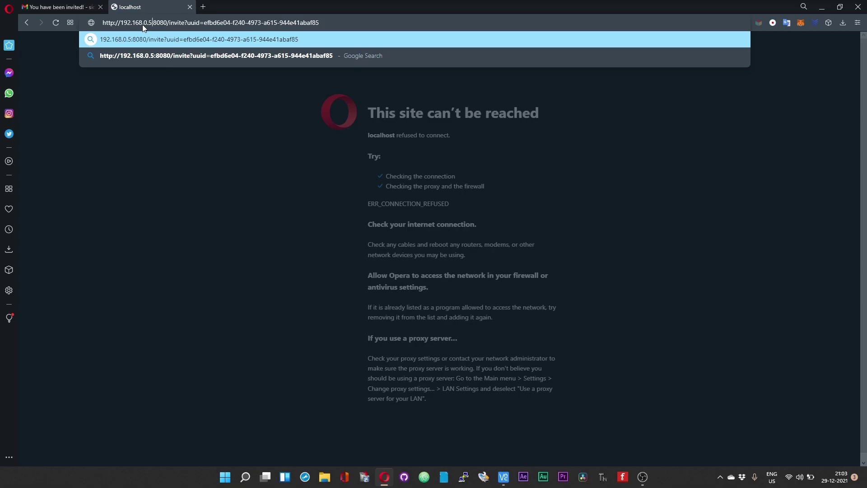
key("Return")
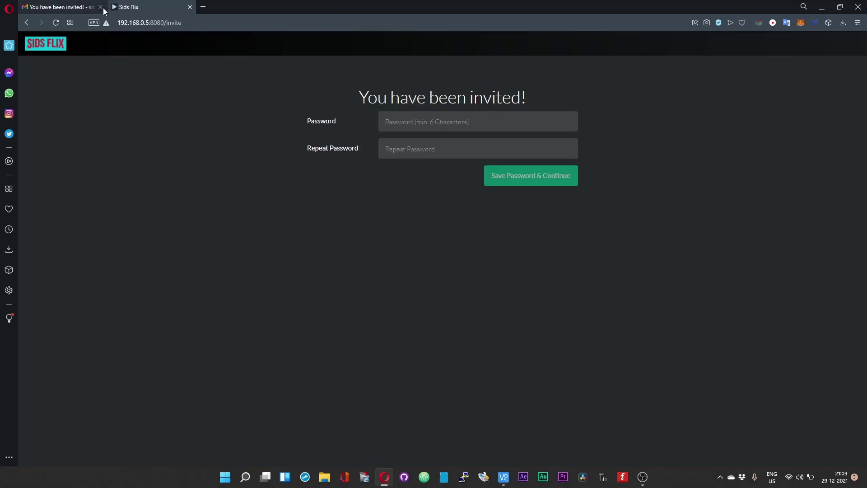
left_click(101, 7)
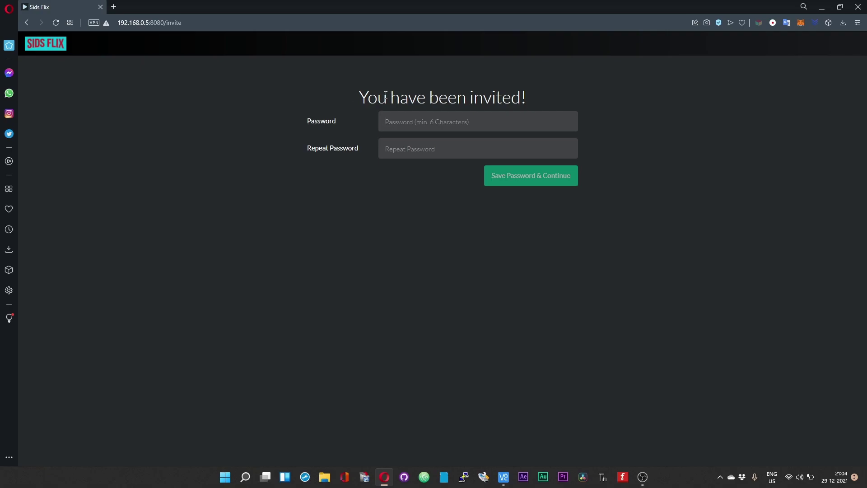
Step: Set and confirm a password for the invited account
type("a")
key("Tab")
type("aaaaaa")
left_click(495, 184)
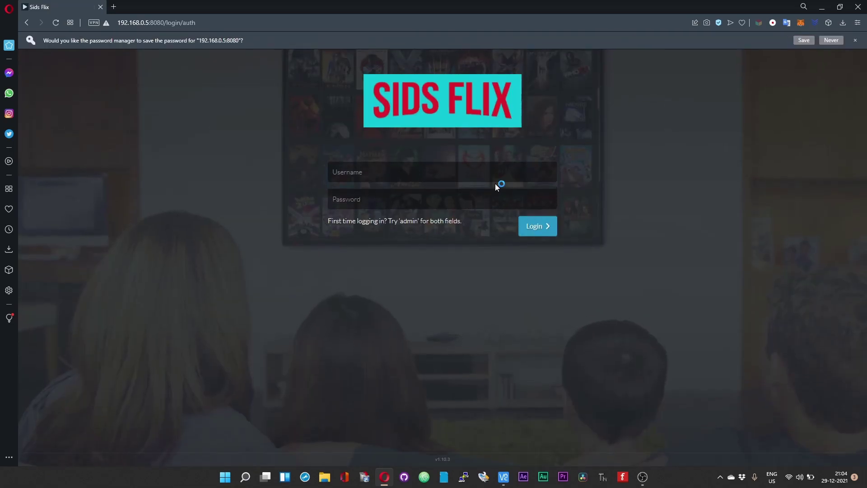
left_click(818, 41)
Step: Log in to Sids Flix with the invited account's username and password
left_click(369, 151)
type("siddhy")
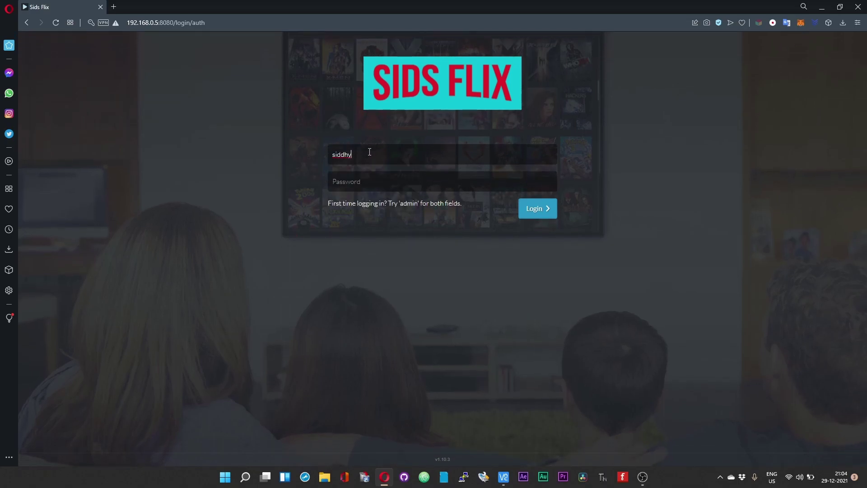
key("BackSpace")
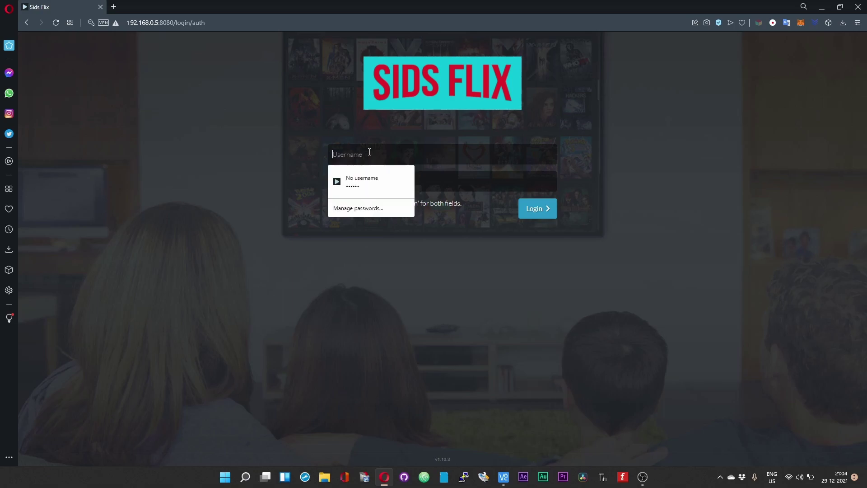
left_click(365, 182)
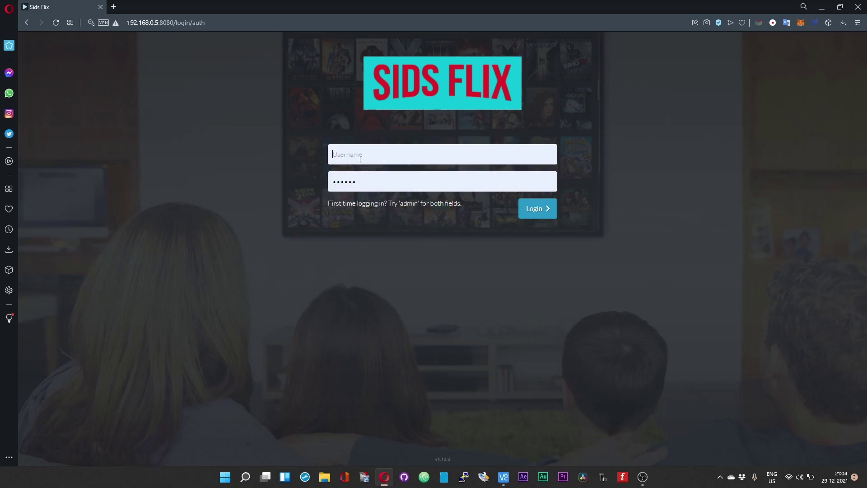
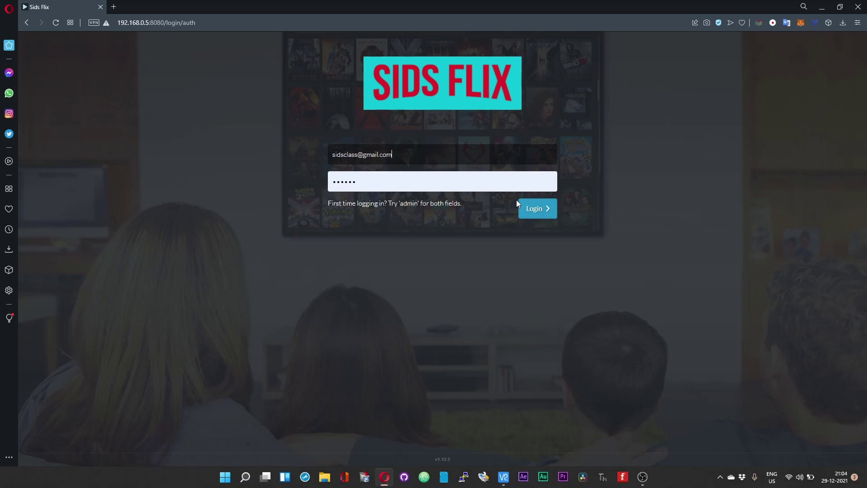
left_click(529, 212)
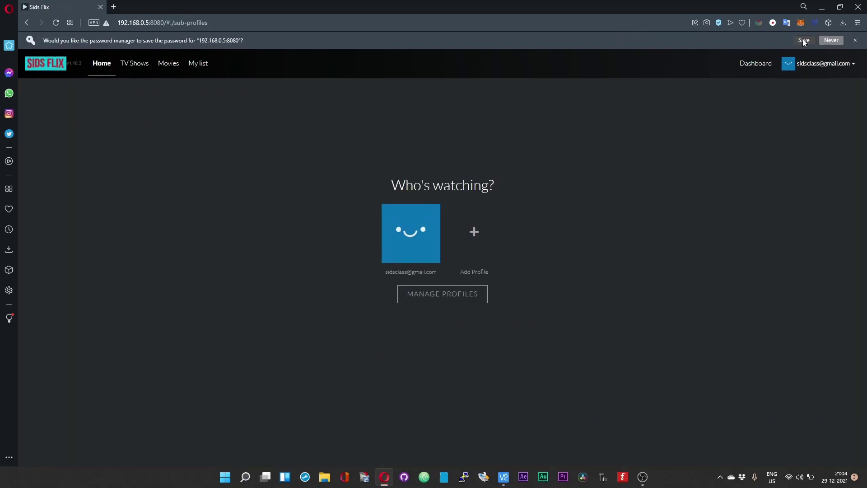
Step: Pick the viewer profile, open the Movies library and start A Beautiful Mind
left_click(803, 40)
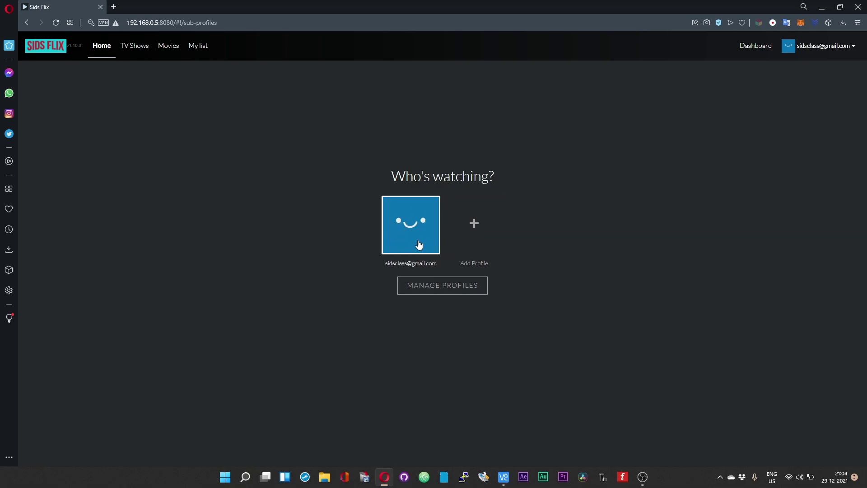
left_click(410, 230)
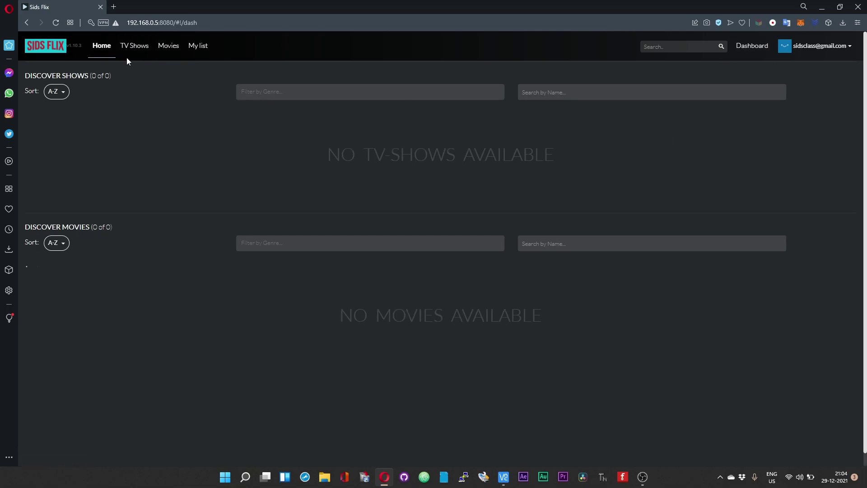
left_click(162, 51)
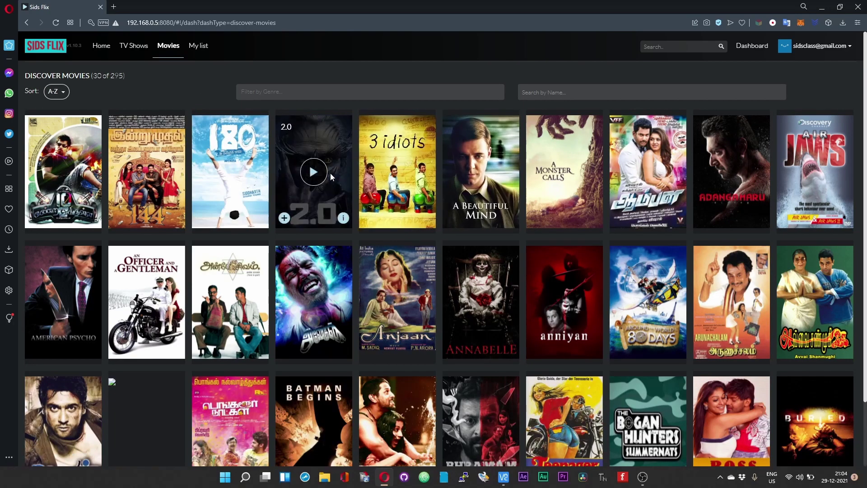
mouse_move(222, 173)
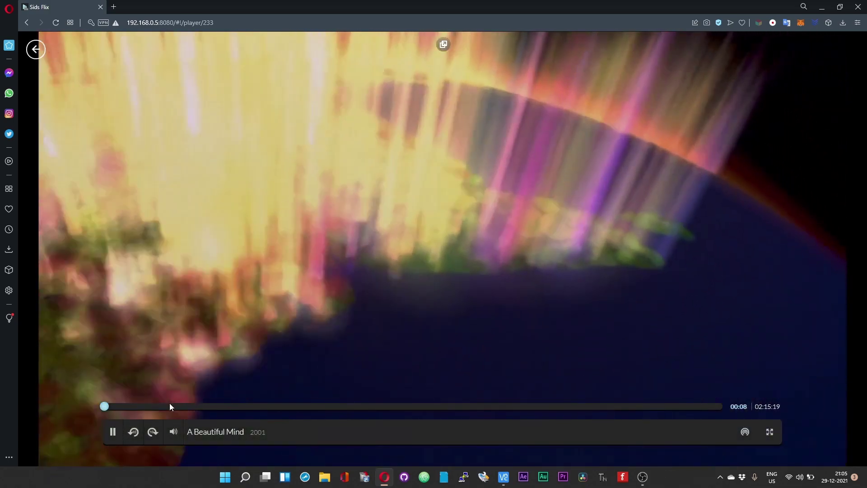
Step: Skip A Beautiful Mind ahead through 14 and 37 to about 58 minutes, cancel the shared session, and pause
left_click(168, 406)
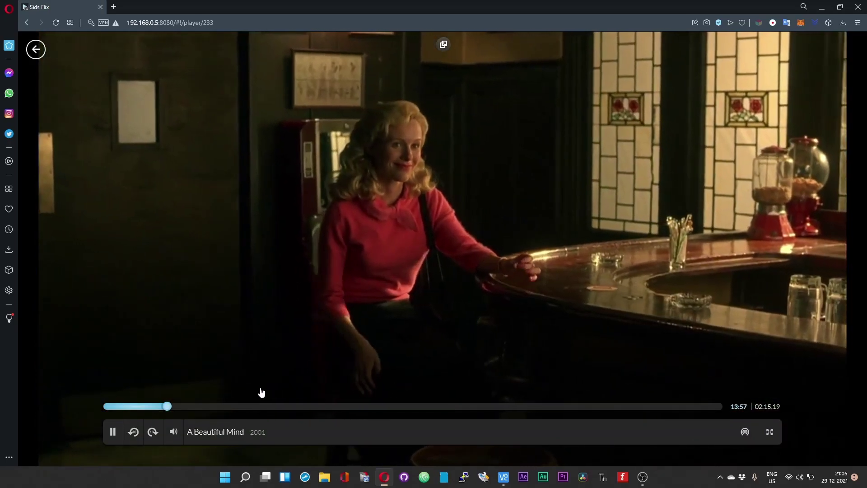
left_click(272, 407)
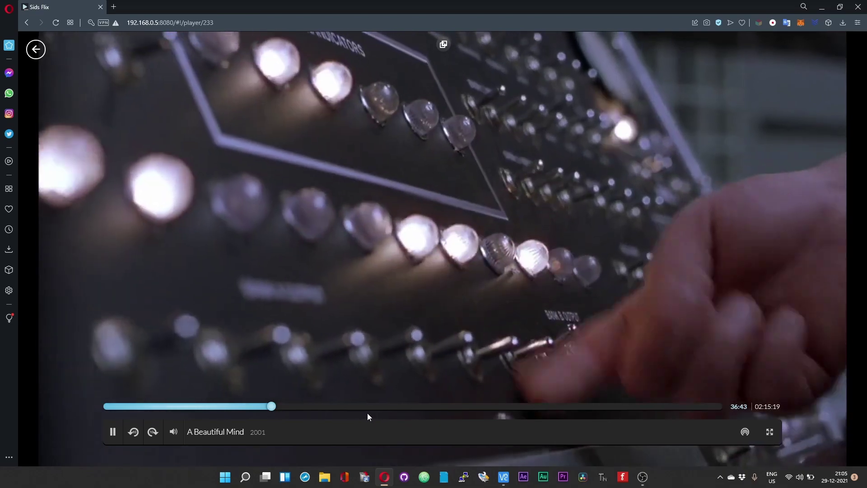
left_click(370, 407)
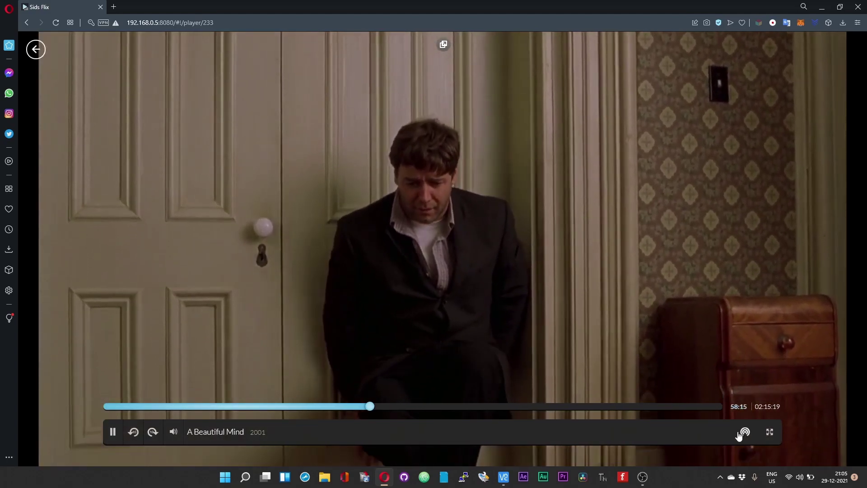
left_click(744, 432)
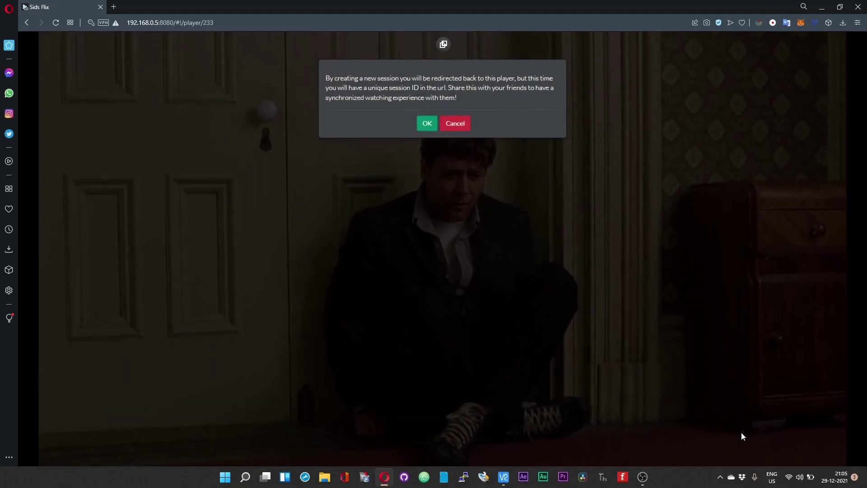
left_click(457, 120)
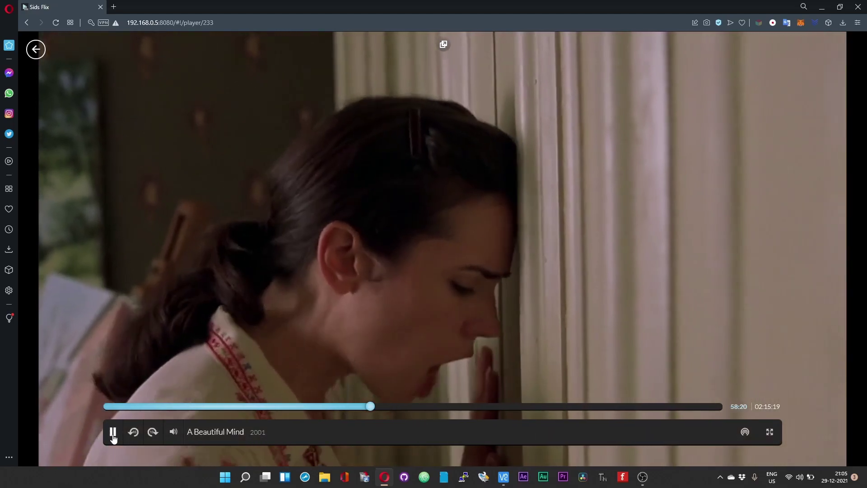
left_click(112, 432)
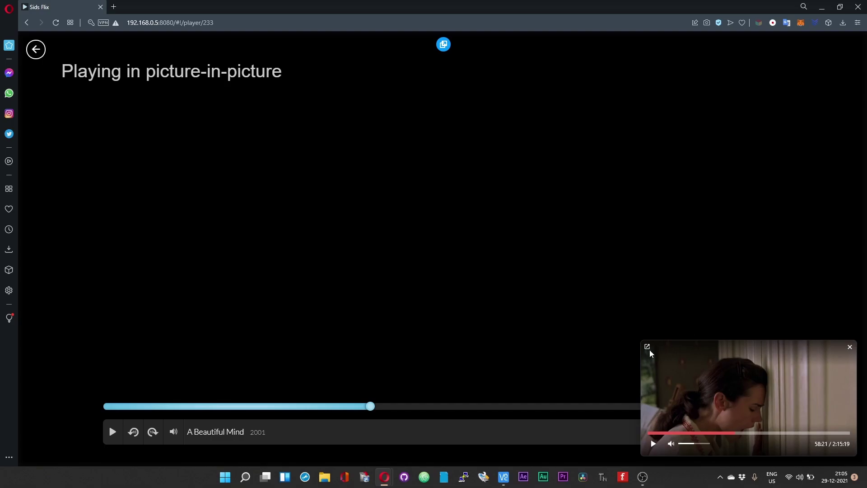
Step: Exit picture-in-picture, adjust the volume, toggle fullscreen on and off, then return to the dashboard
left_click(850, 347)
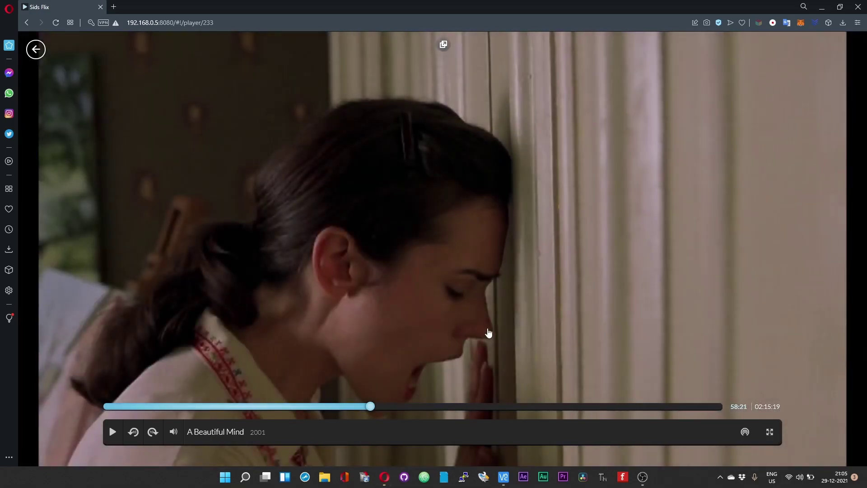
mouse_move(173, 432)
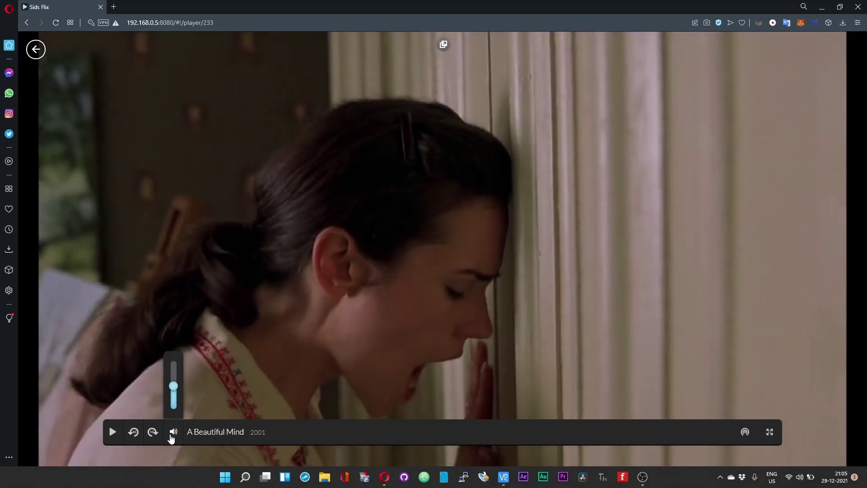
left_click_drag(176, 389, 174, 398)
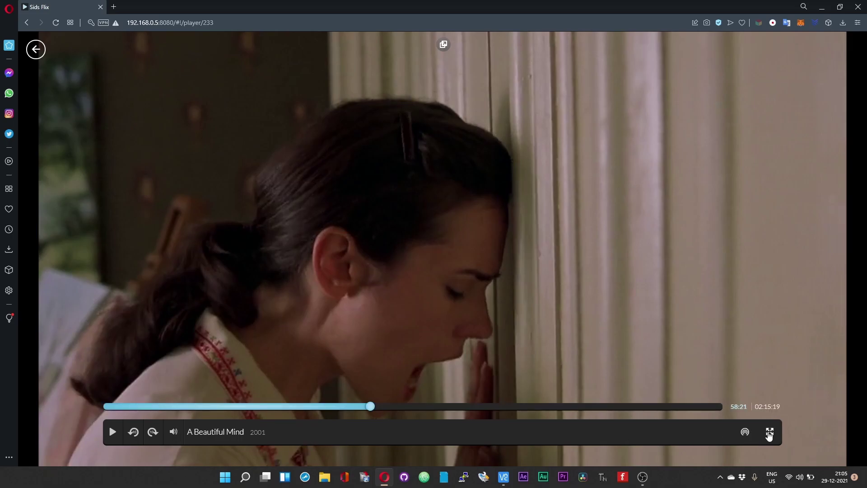
left_click(768, 433)
left_click(766, 452)
left_click(36, 50)
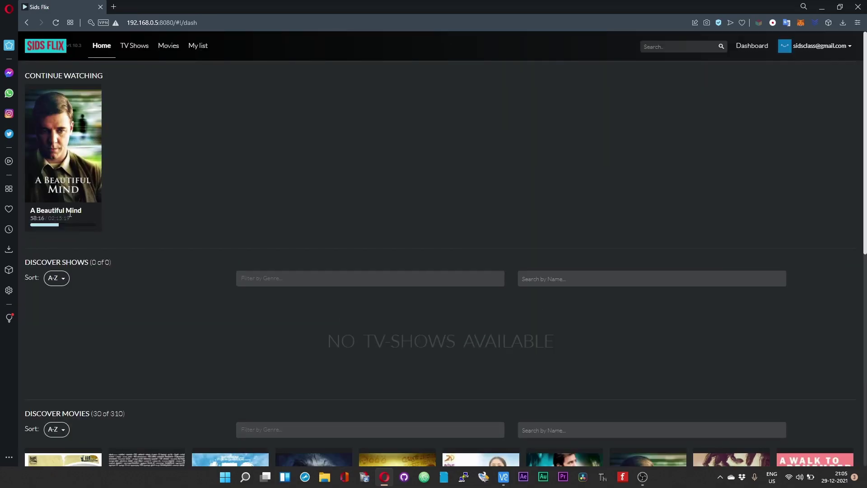
Step: Add A Beautiful Mind to My List, keeping it there when asked to remove it
mouse_move(63, 149)
left_click(95, 196)
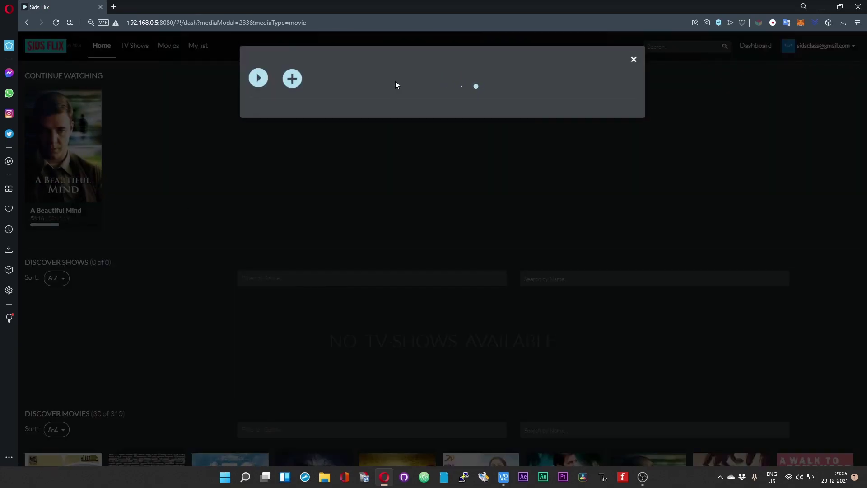
left_click(291, 84)
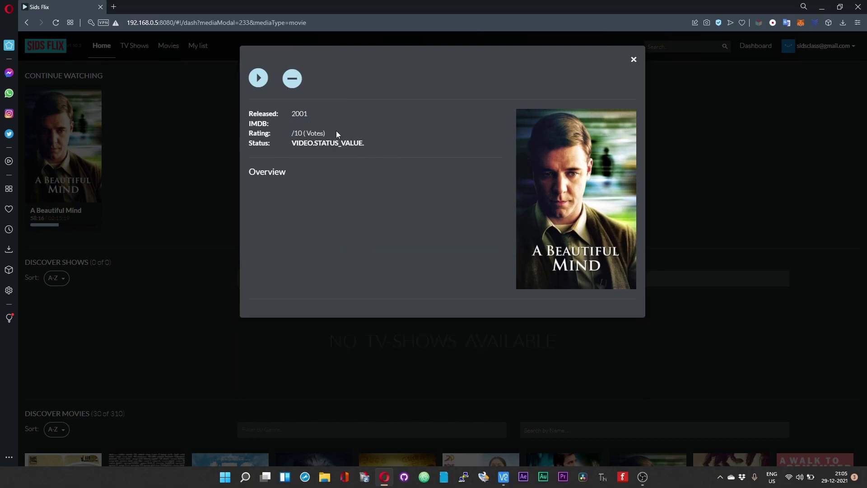
left_click(292, 86)
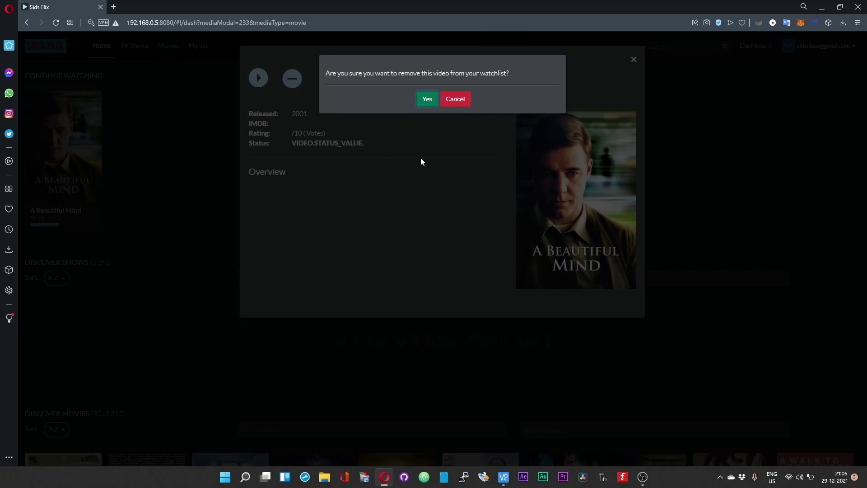
left_click(455, 100)
left_click(634, 59)
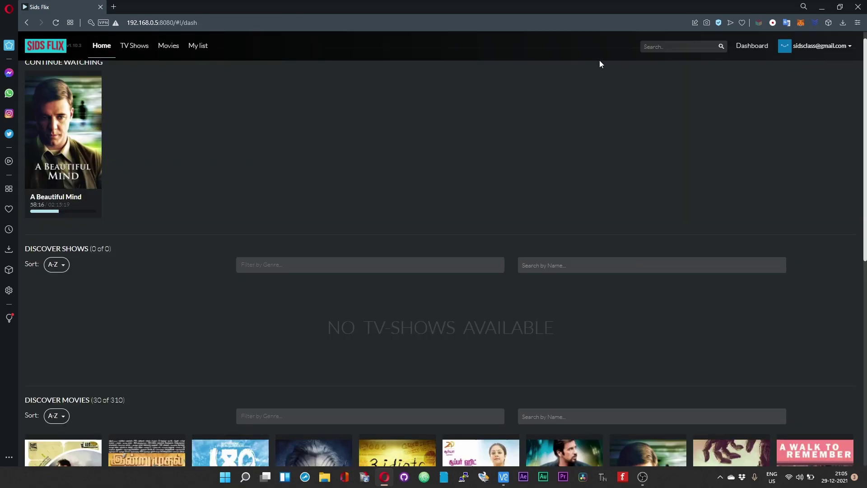
Step: Scroll down and back up through the Discover Movies posters
scroll(185, 215, "down", 4)
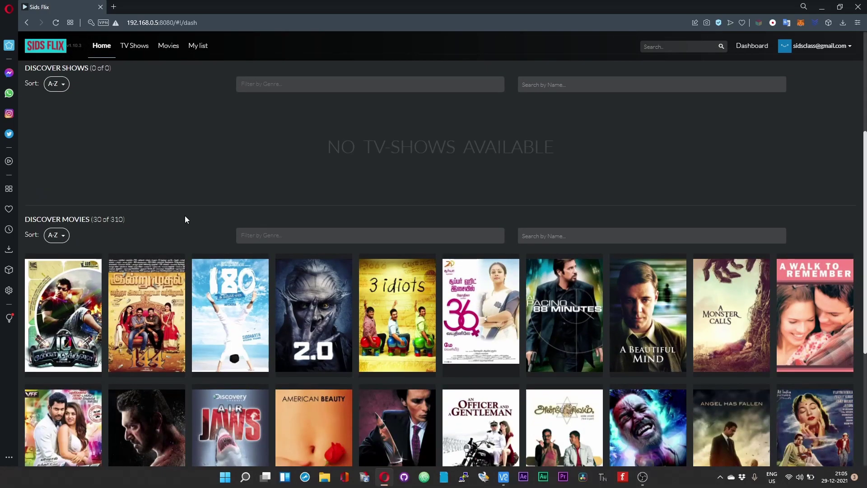
scroll(367, 146, "up", 4)
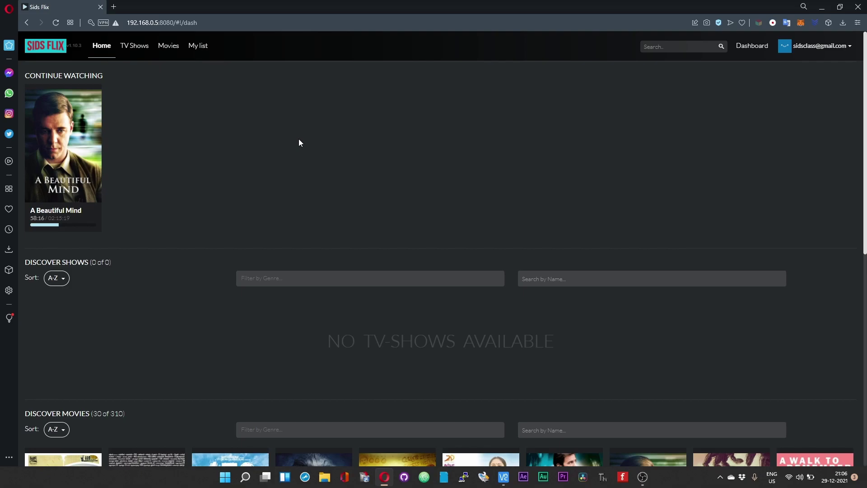
scroll(312, 150, "down", 7)
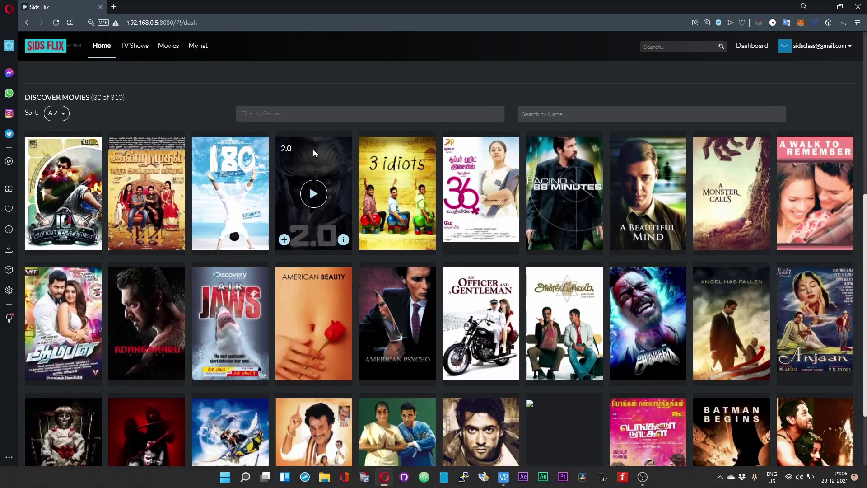
scroll(314, 152, "up", 1)
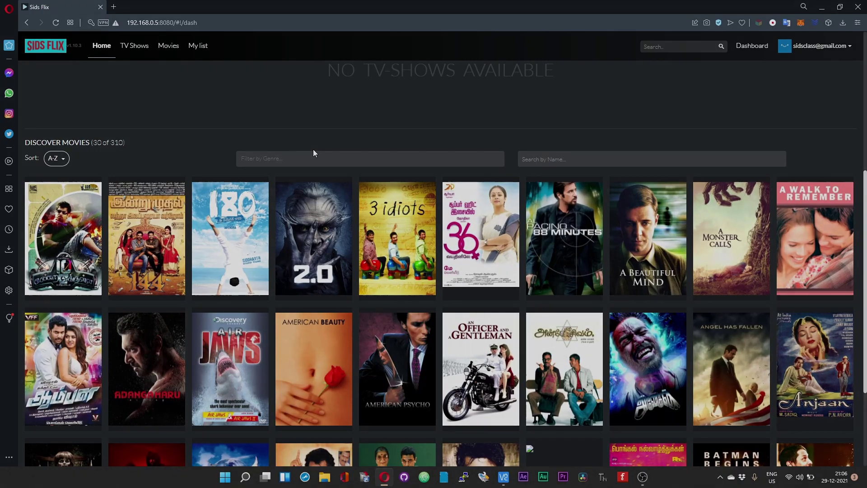